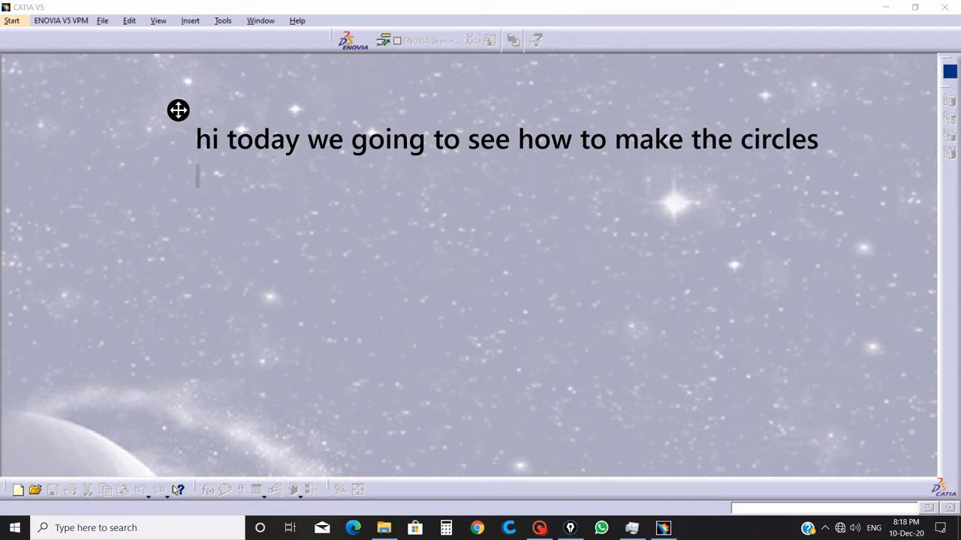
Continue the on-screen note with the lines "smooth in catia" and "in design to work faster some performance settings are"
text(smooth i )
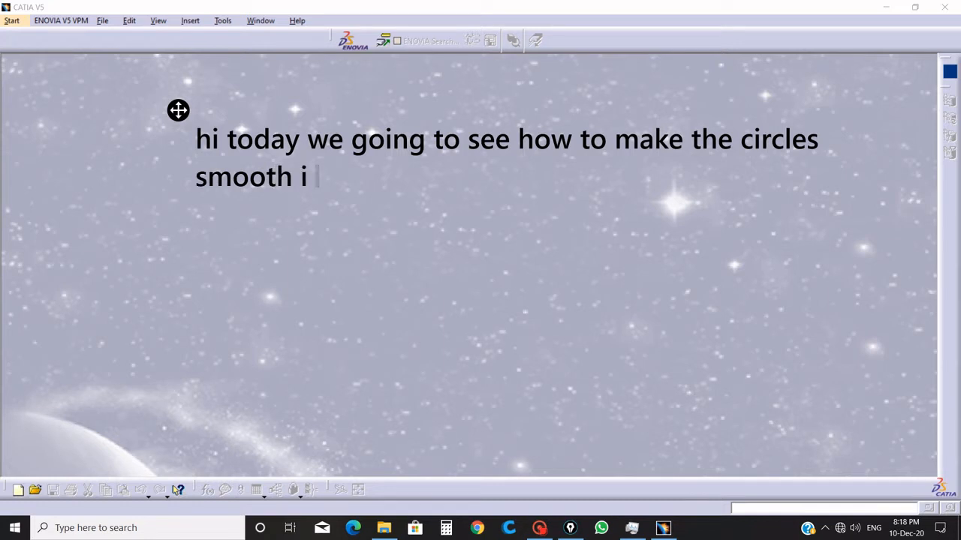
text(n cat)
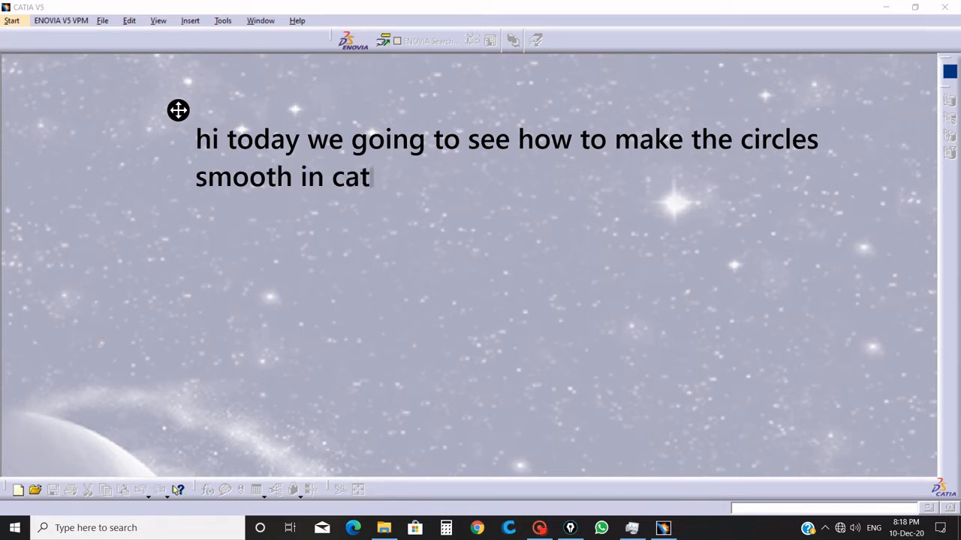
text(iain de)
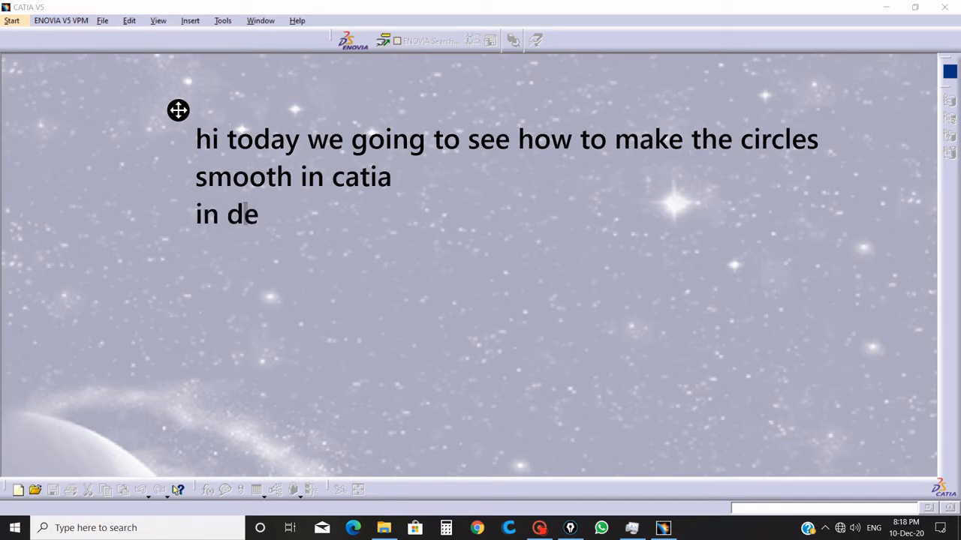
text(sign )
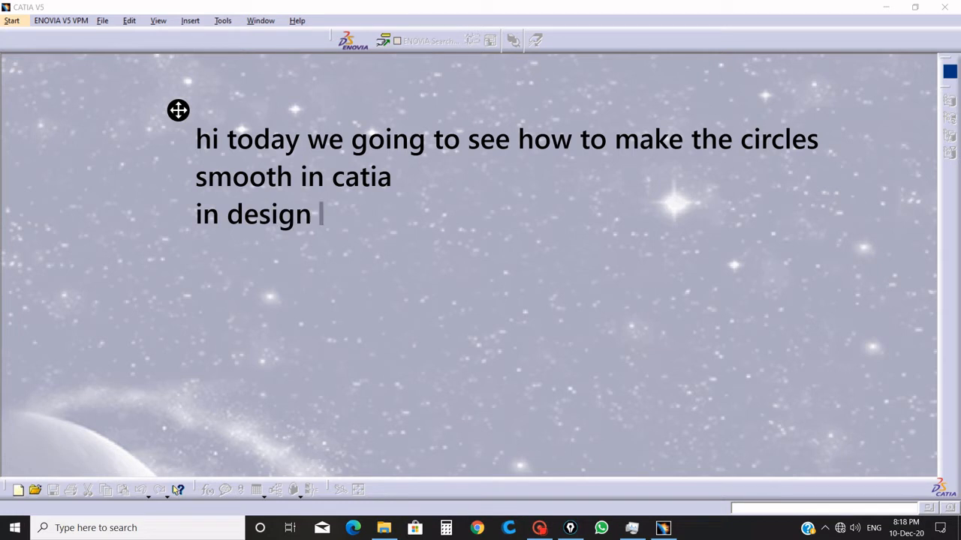
text(to w)
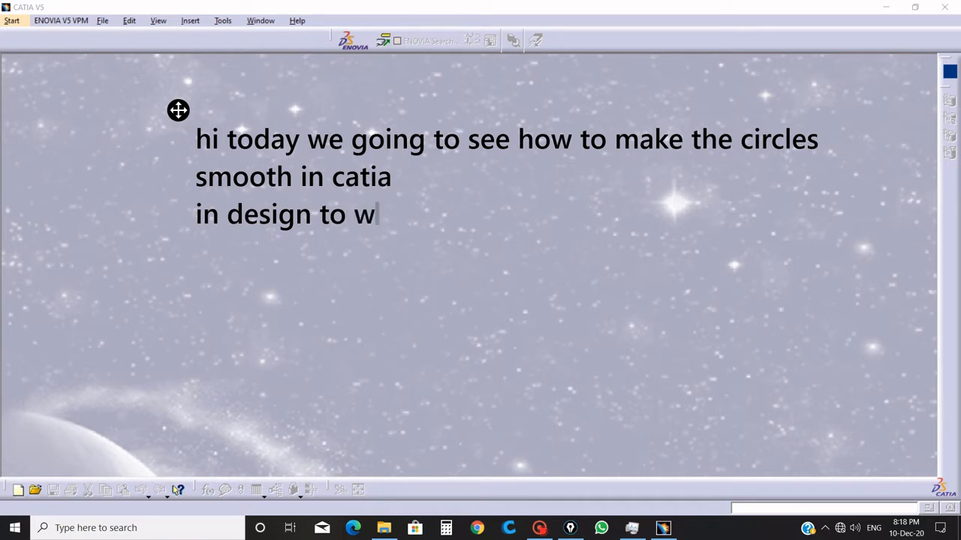
text(ork fast)
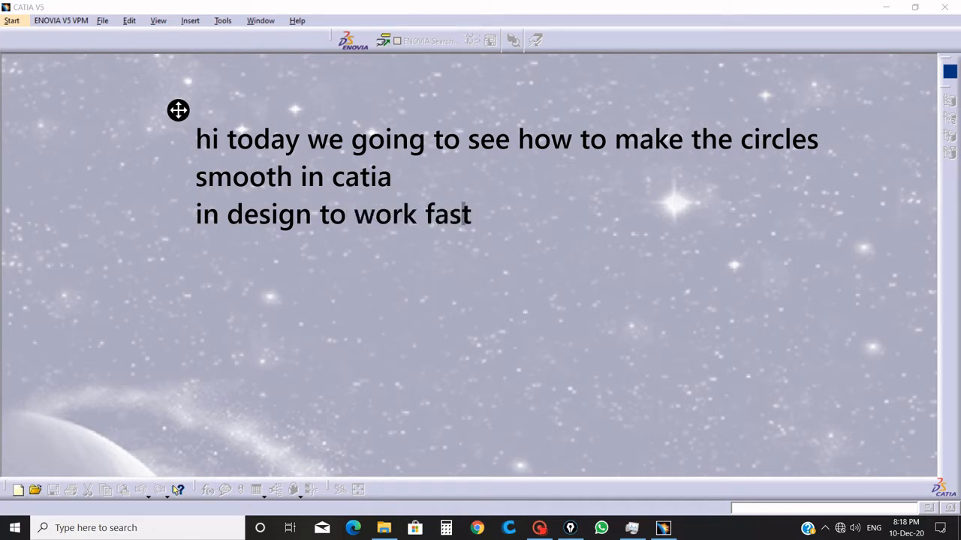
text(er some )
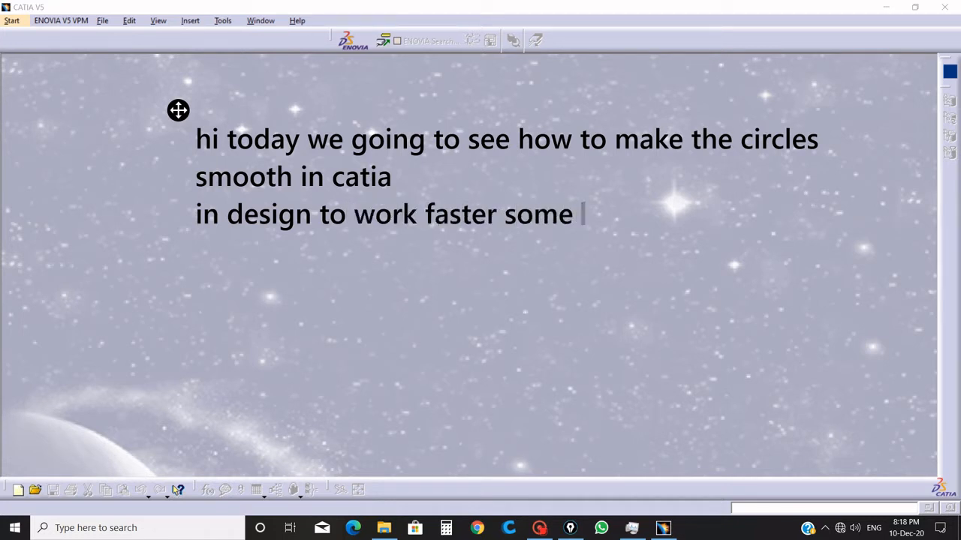
text(perf)
key(BackSpace)
text(perf)
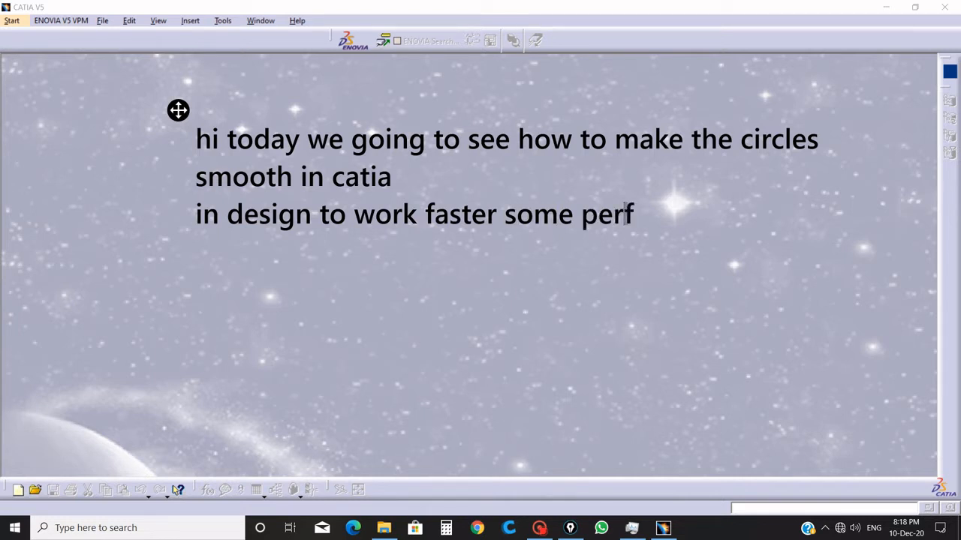
text(ormance)
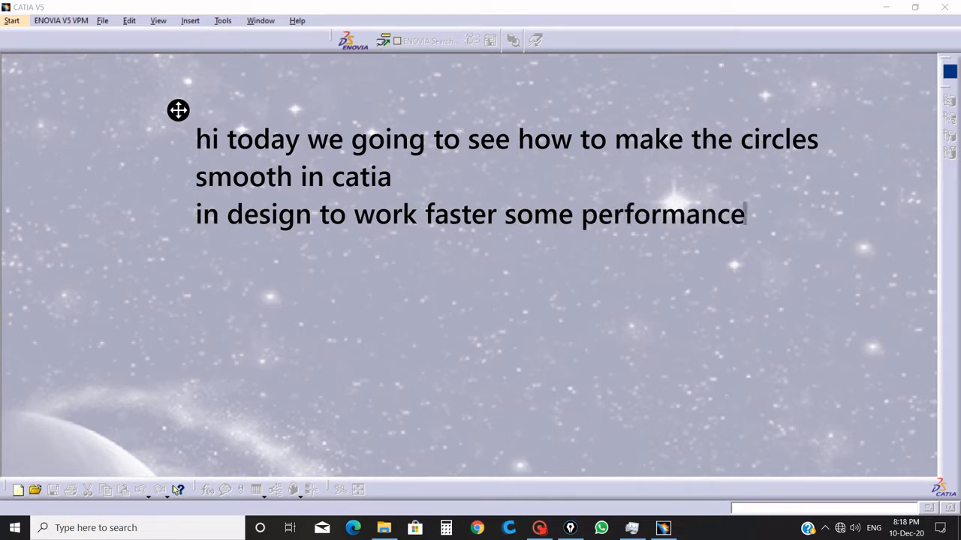
text( settings)
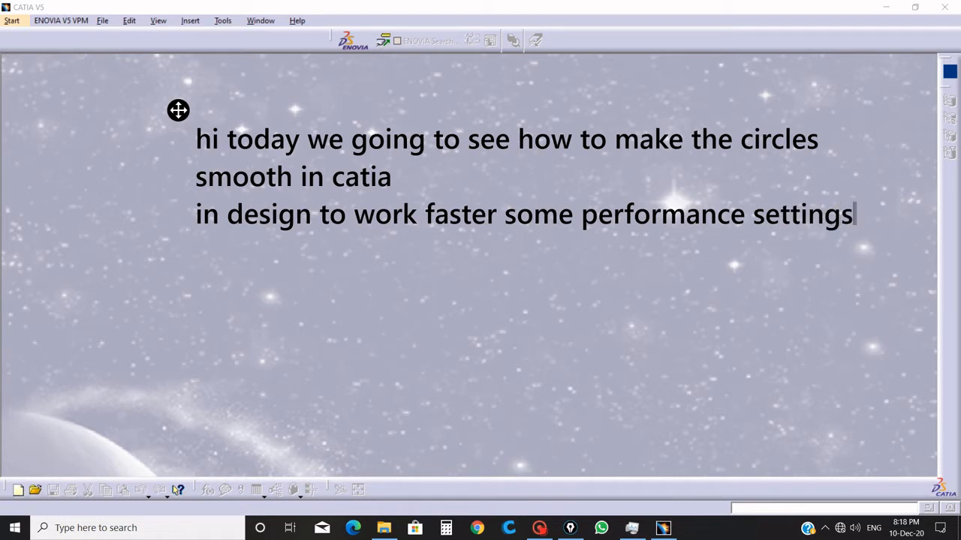
text( are)
key(Return)
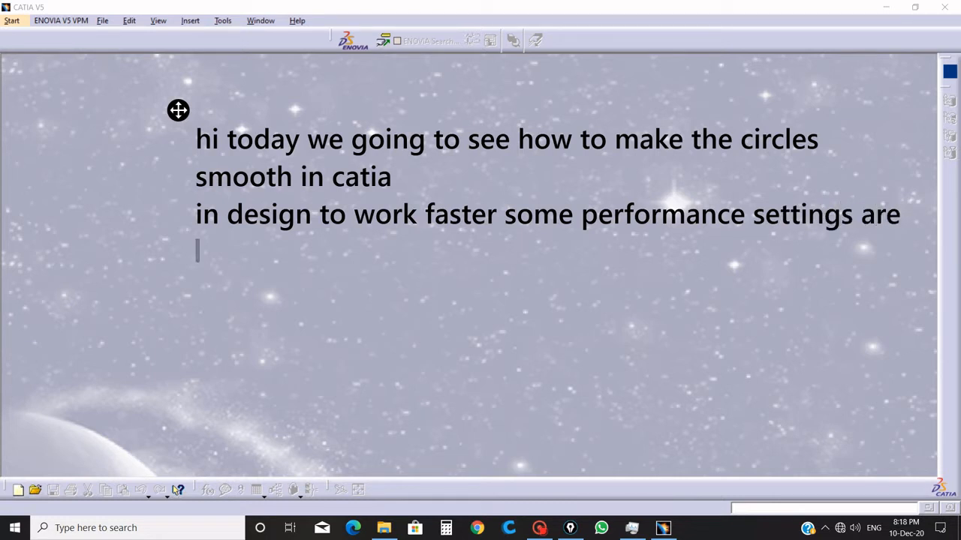
Add the line "set in low profile that causes the circles look like a polygon" to the on-screen note
text(set in l)
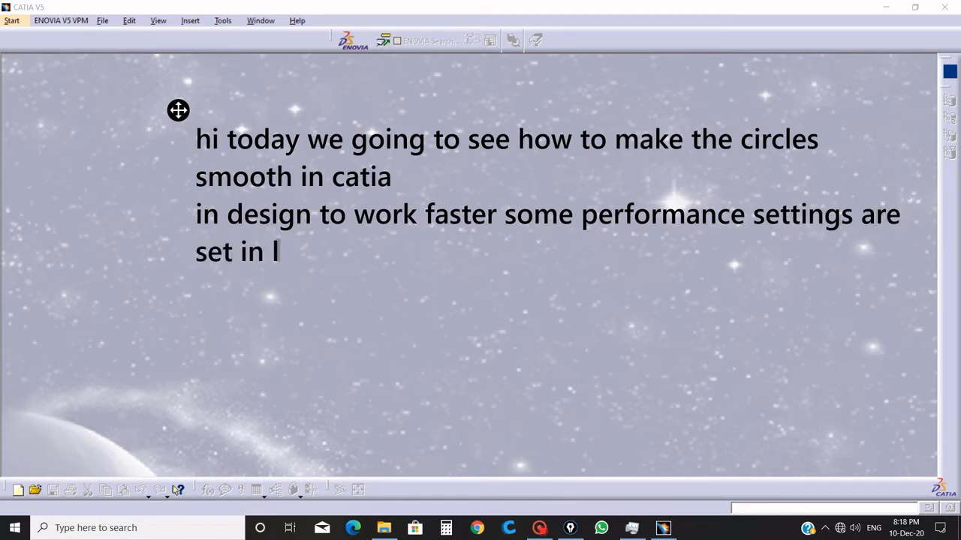
text(ow pro)
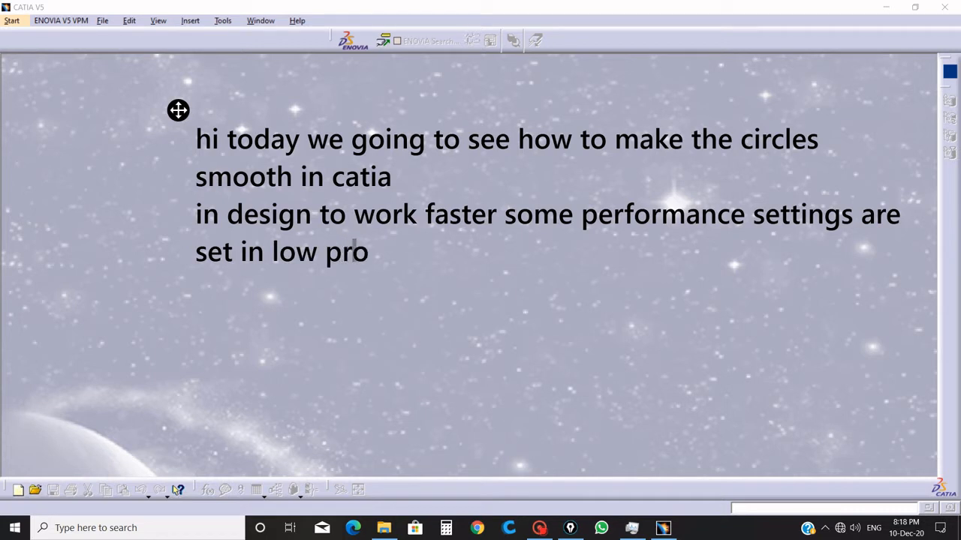
text(file to)
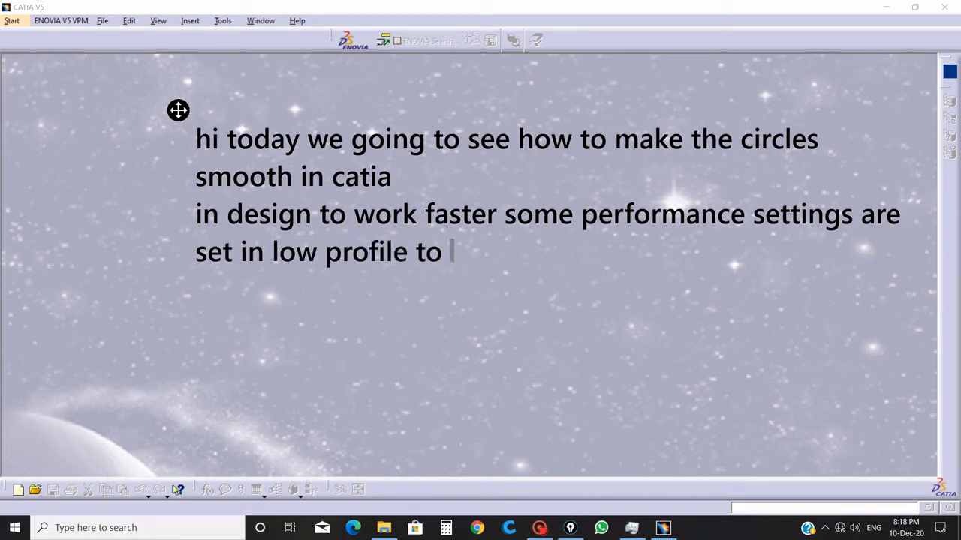
key(BackSpace)
key(BackSpace)
key(BackSpace)
text(that caus)
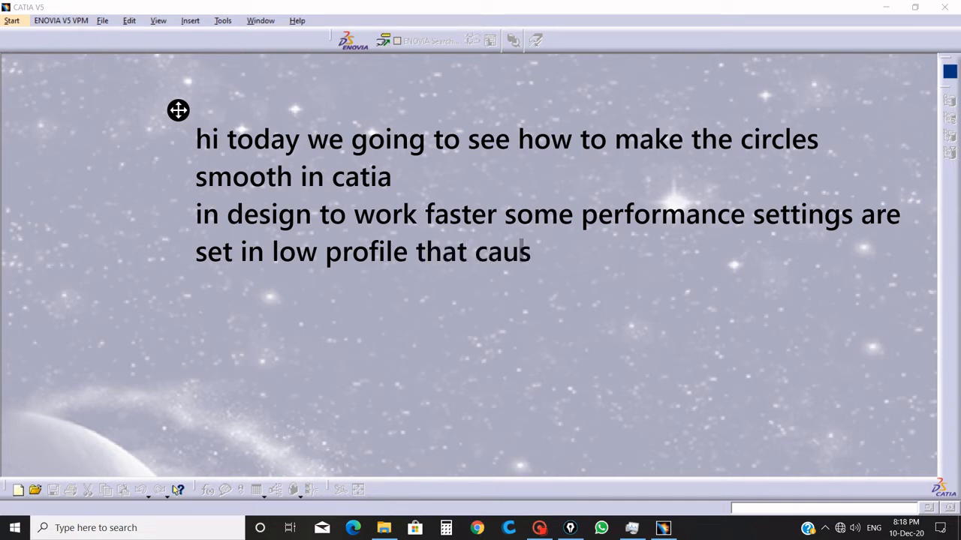
text(es the c)
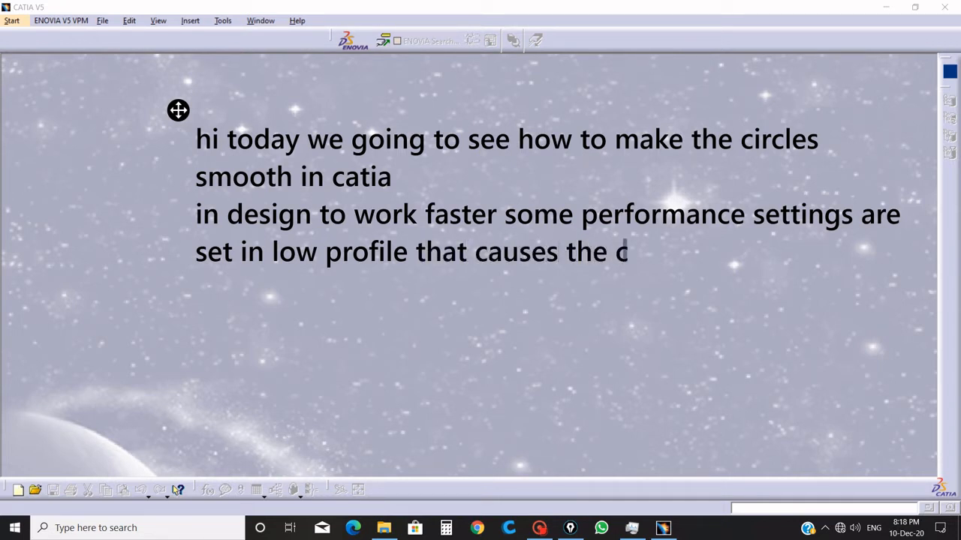
text(ircles a)
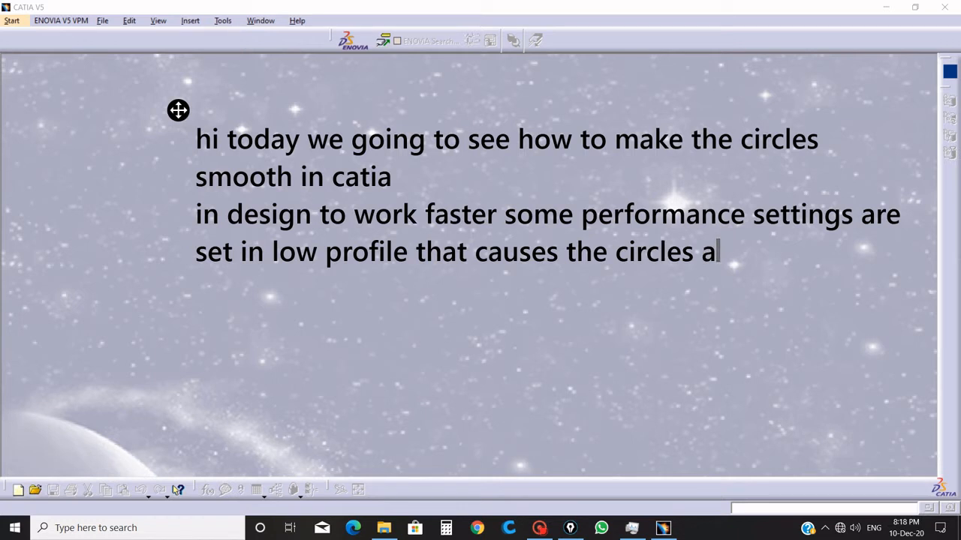
text(l)
key(BackSpace)
key(BackSpace)
text(look like )
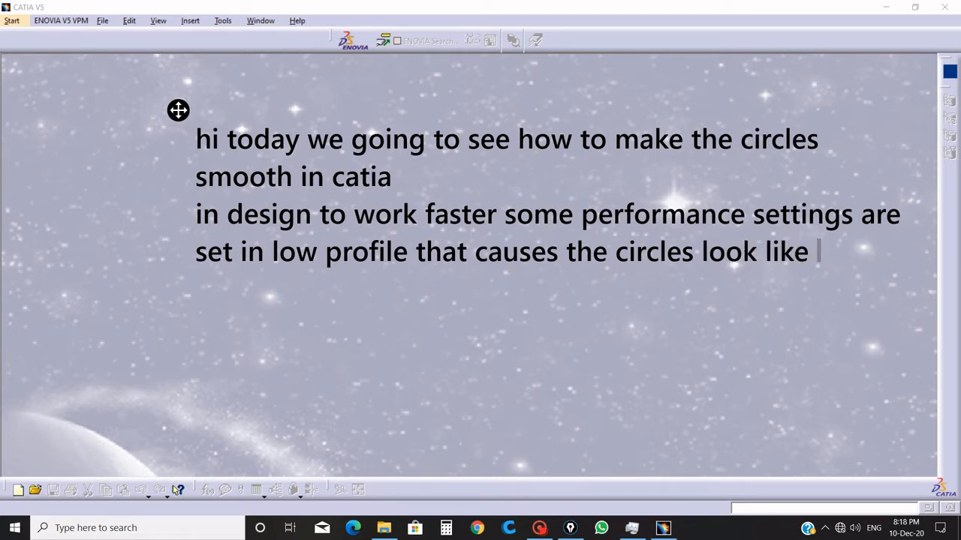
text(a polygon )
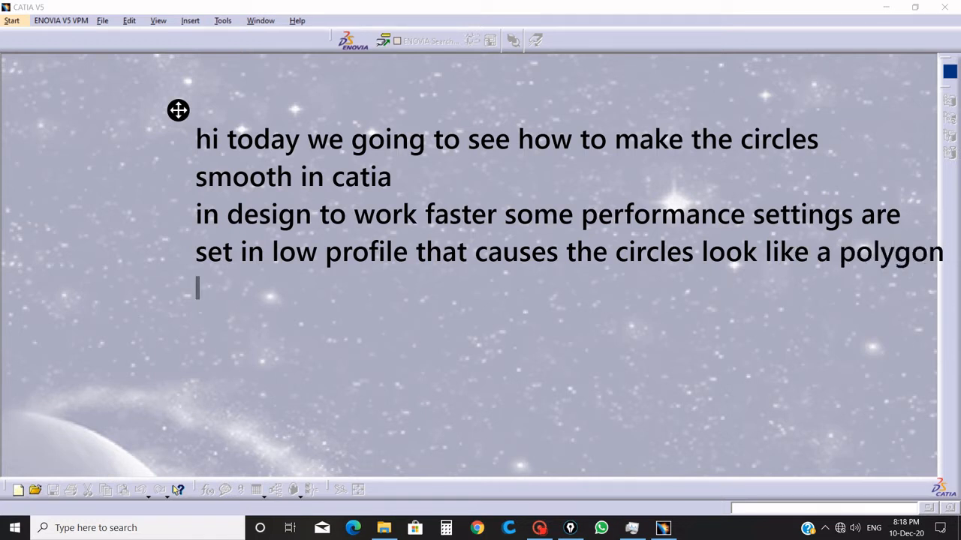
Finish the on-screen note with the line "now we going to see how to make it smooth"
text(now w)
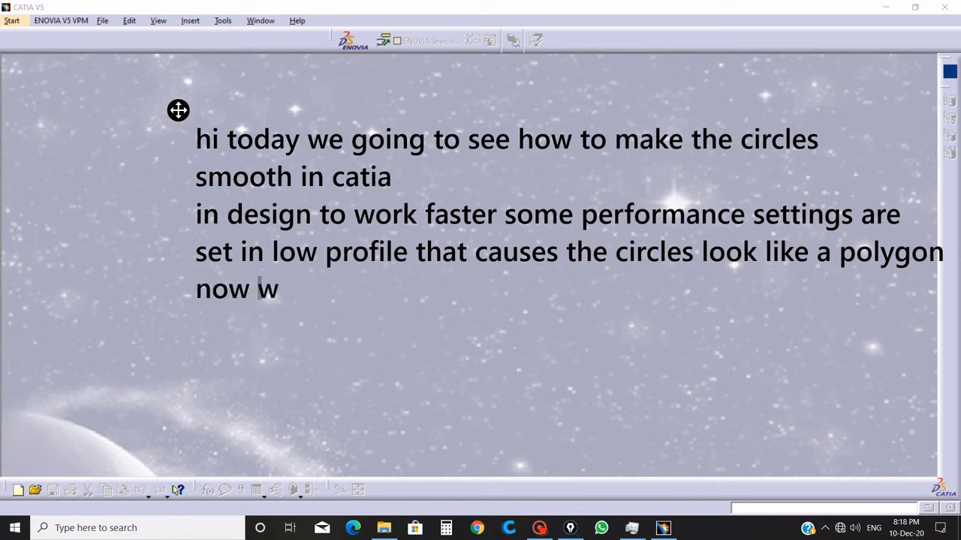
text(e goin)
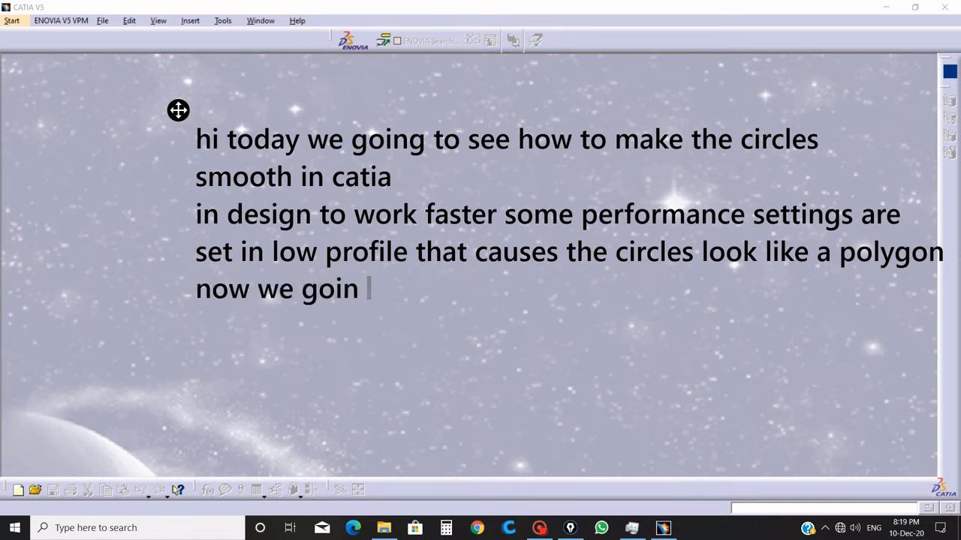
key(BackSpace)
text(g to see)
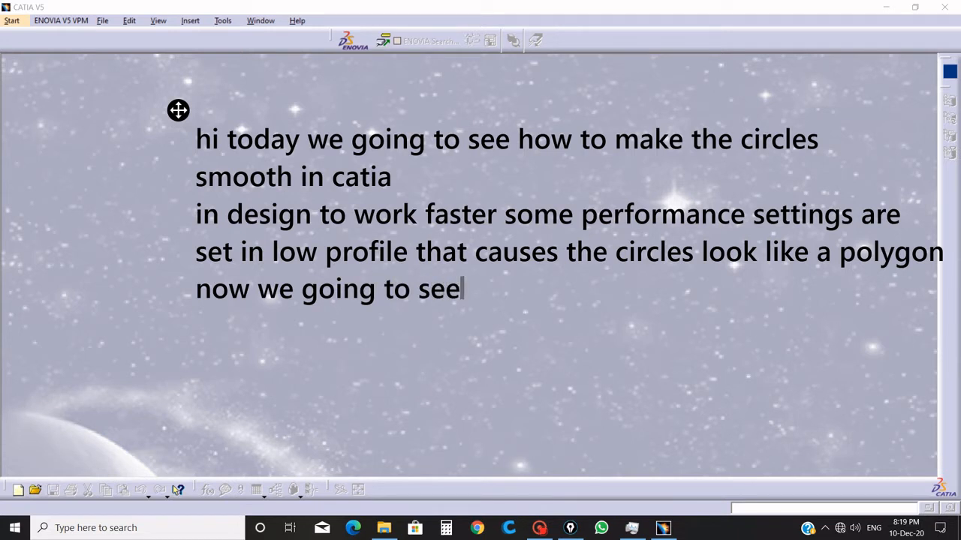
text( how to m)
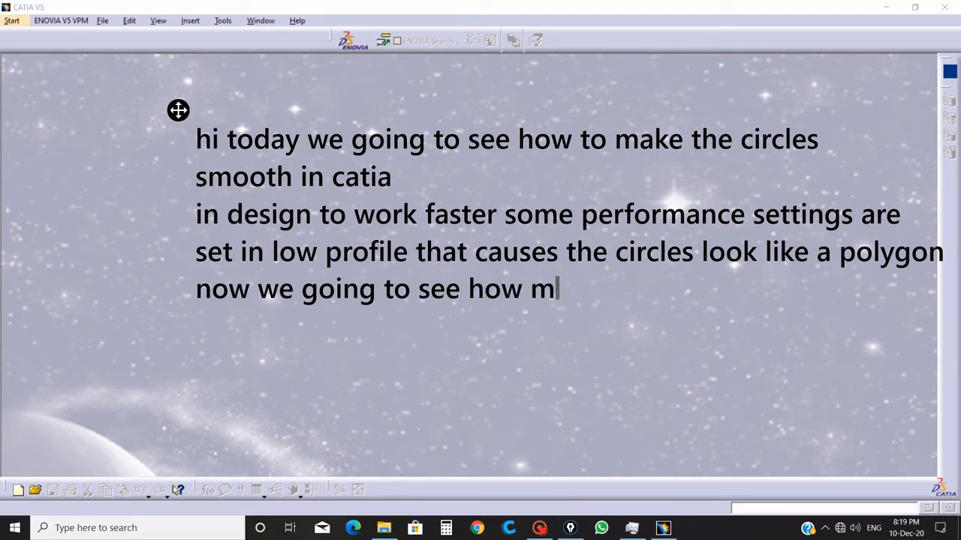
key(BackSpace)
text(to make in)
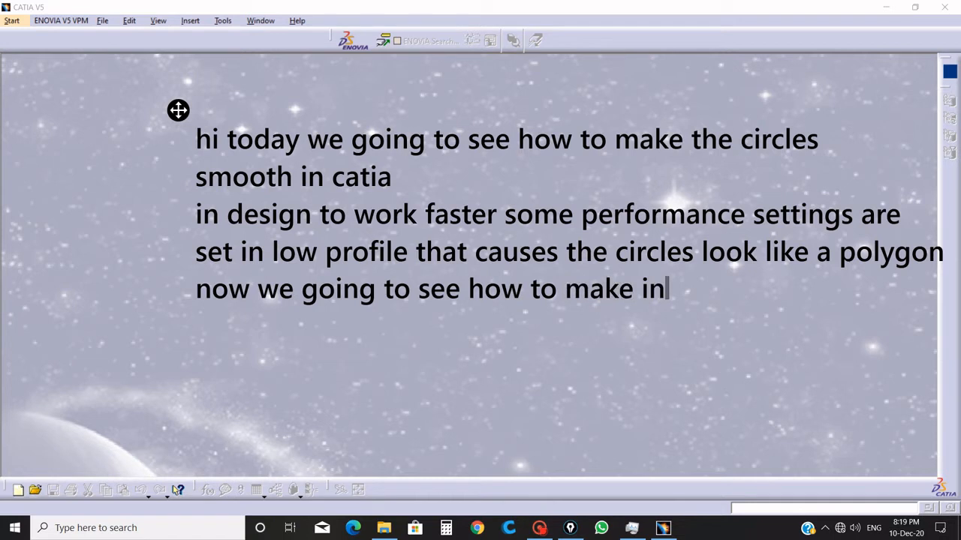
key(BackSpace)
text(t smooth)
key(Return)
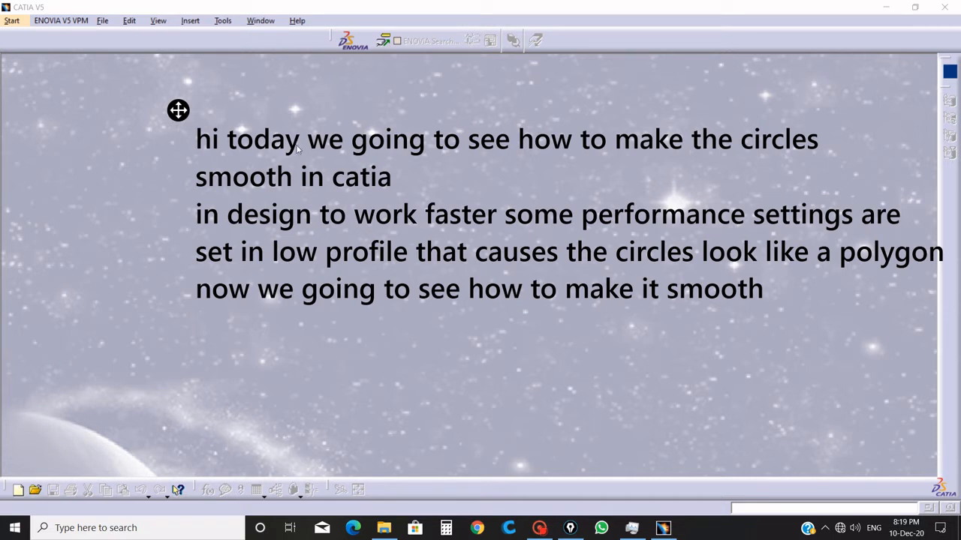
Create a new part named circle in the Part Design workbench
click(102, 20)
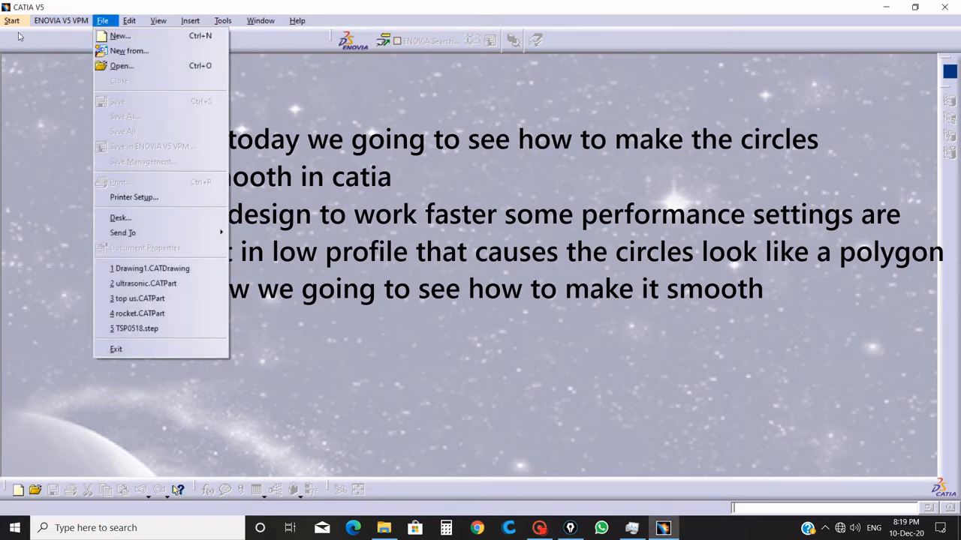
mouse_move(11, 20)
mouse_move(30, 50)
click(188, 51)
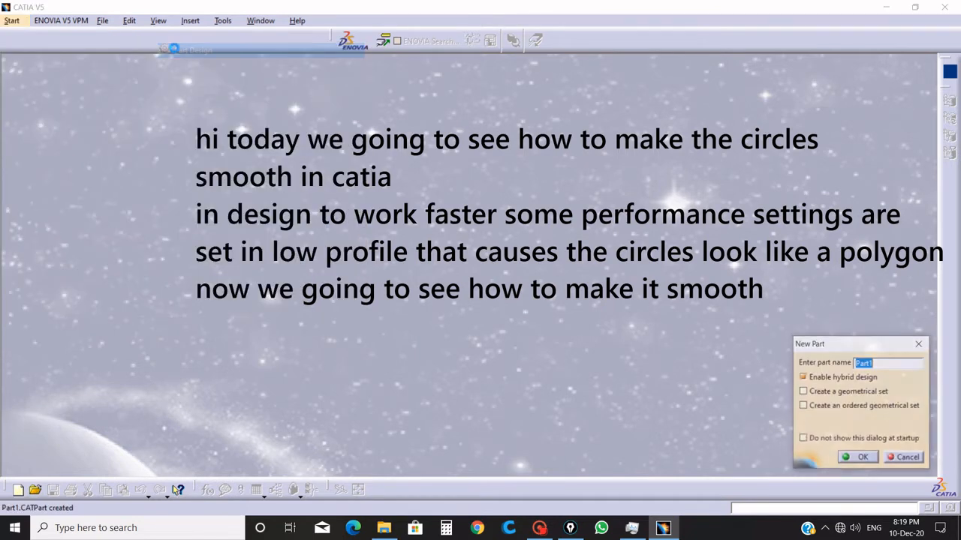
text(circle)
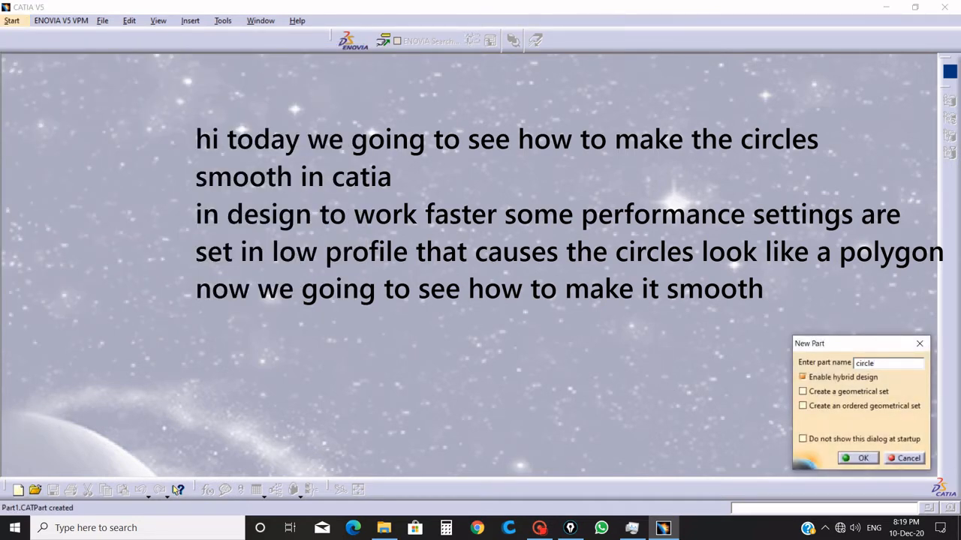
key(Return)
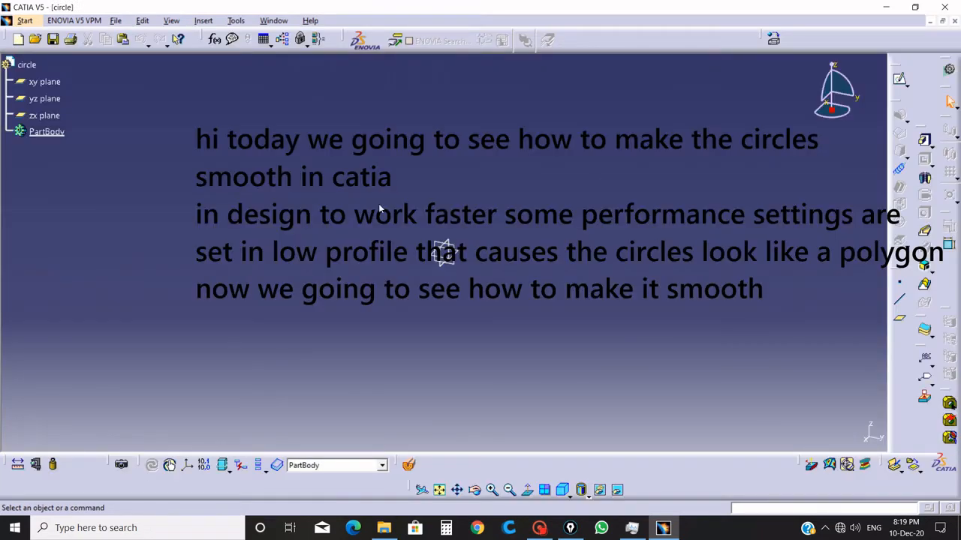
Clear the introductory on-screen note and write the new note "start a sketch" over the empty part
key(alt+Tab)
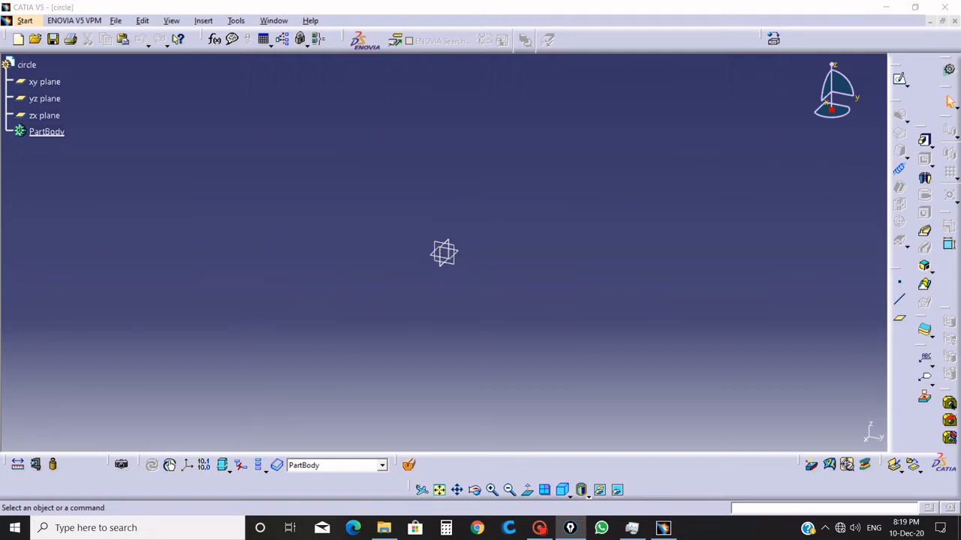
click(440, 173)
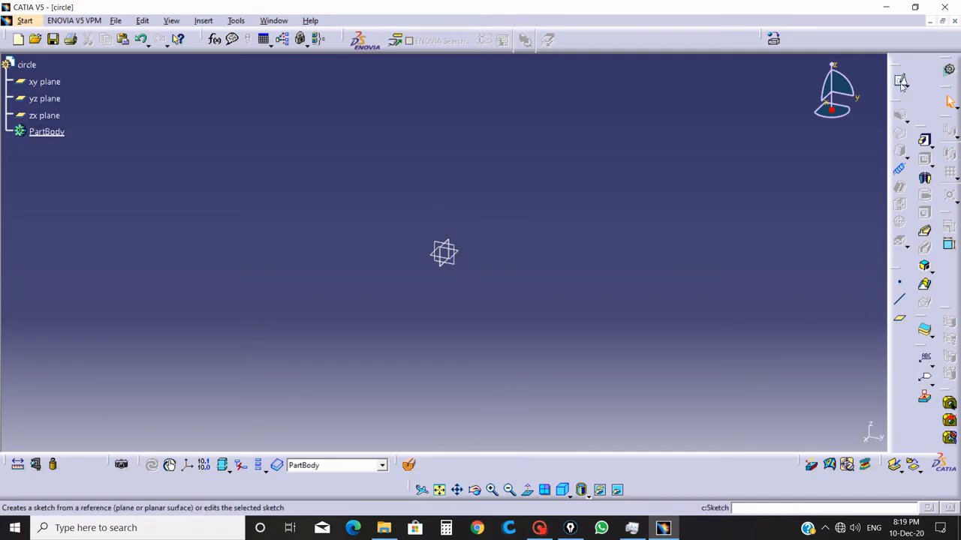
key(ctrl+shift+t)
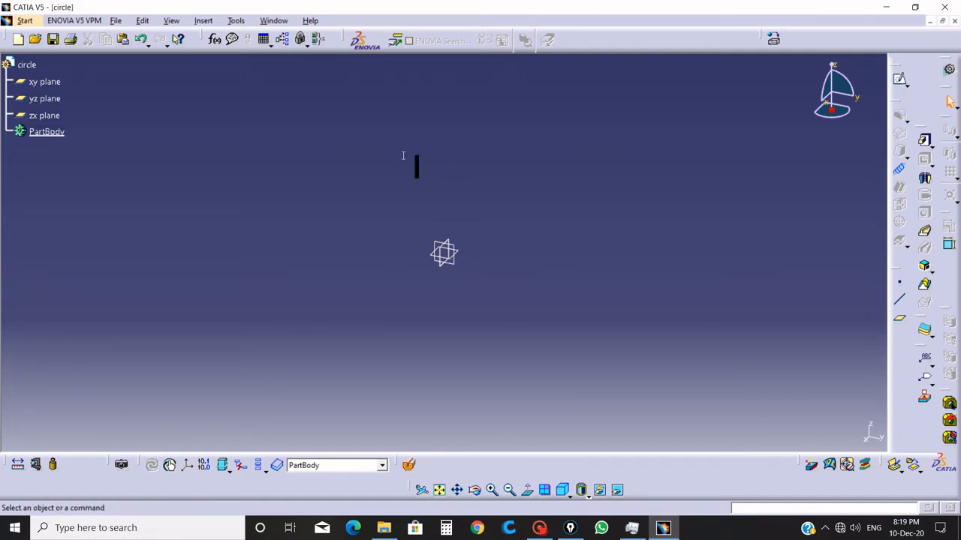
click(243, 141)
text(star)
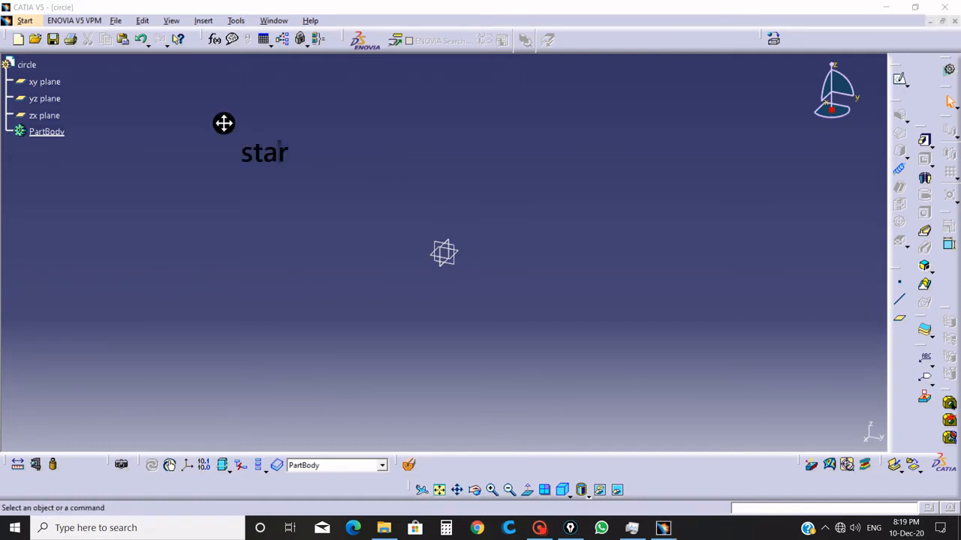
text(t a sketch)
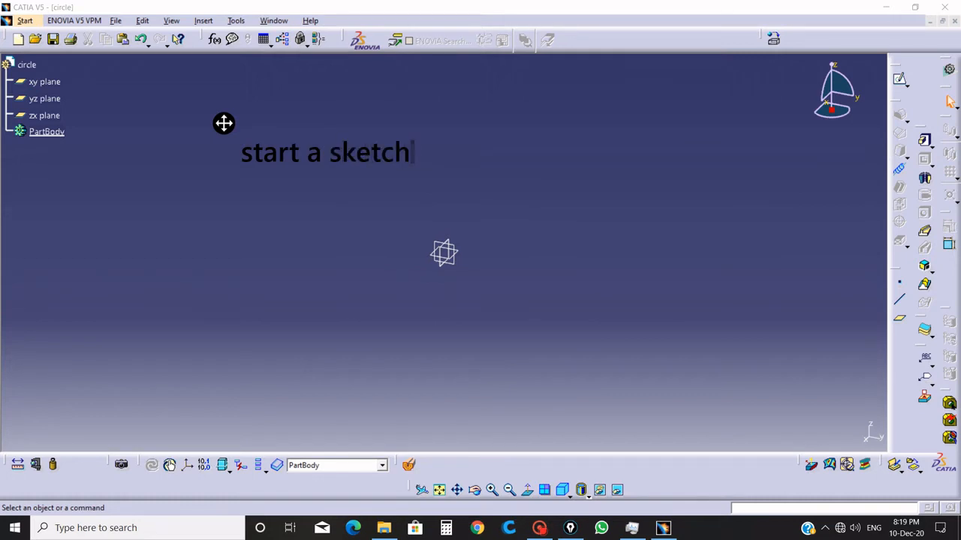
Start a sketch on the xy plane and draw the larger circle centred on the origin
click(899, 79)
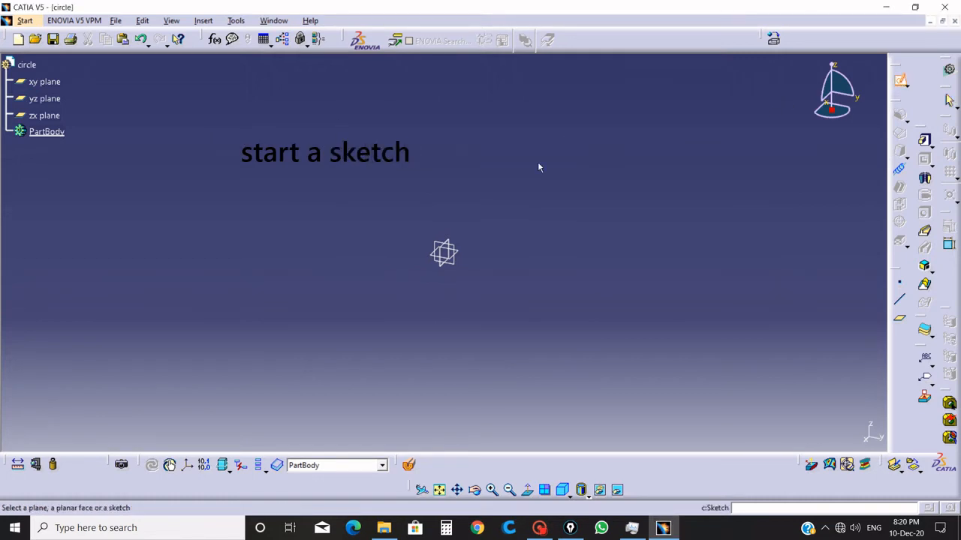
click(465, 255)
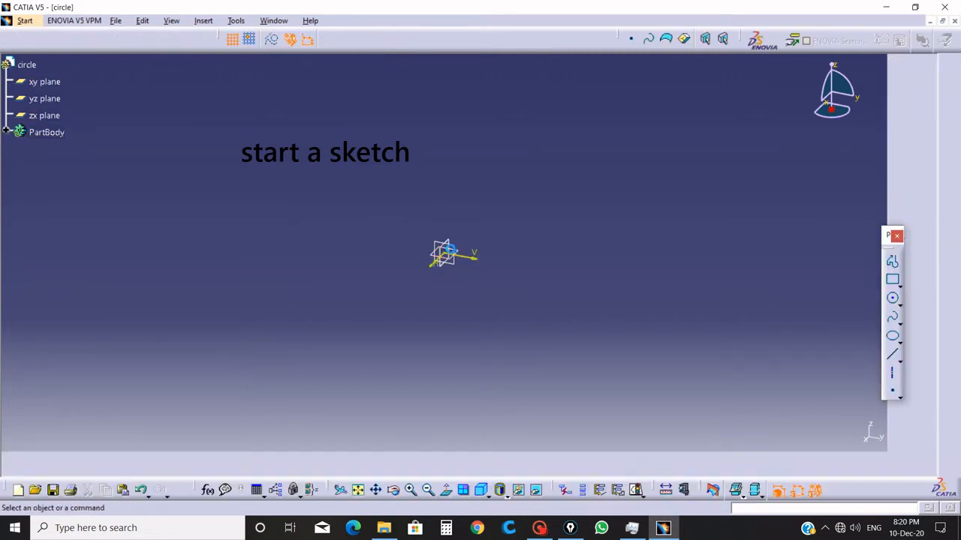
click(892, 298)
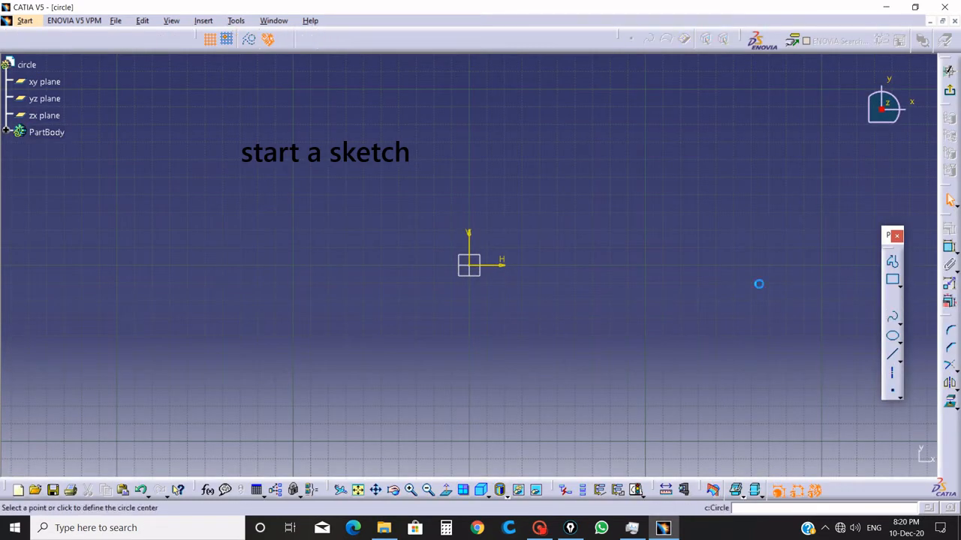
click(469, 264)
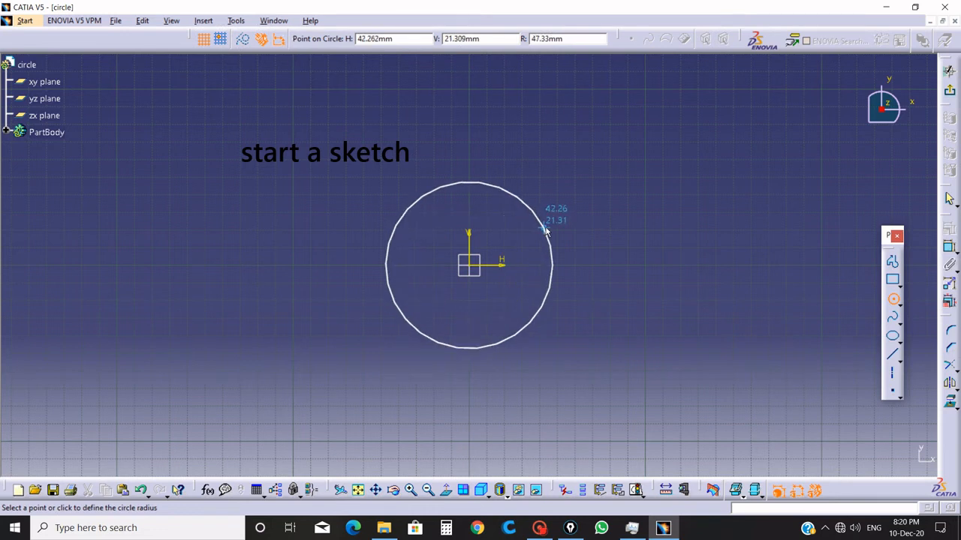
click(571, 228)
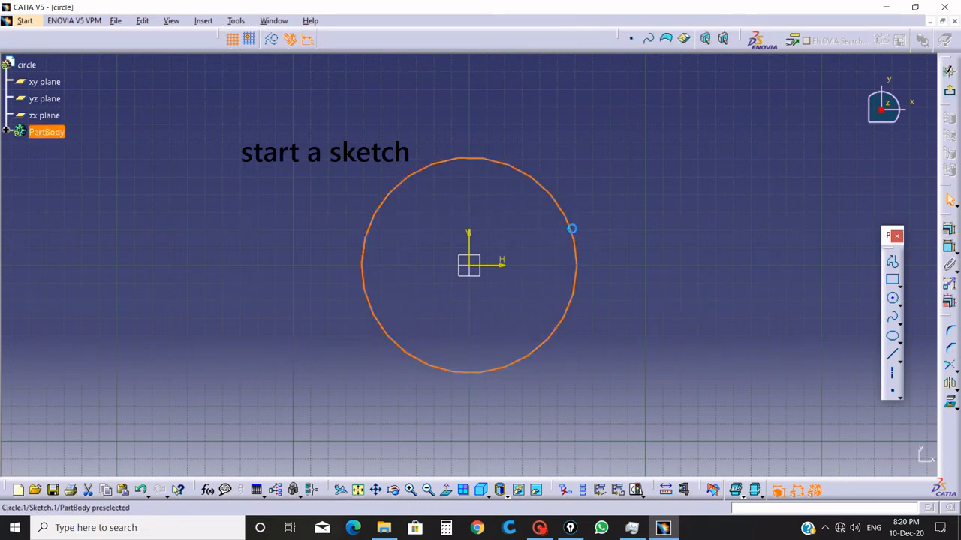
Draw a smaller concentric circle from the origin through about H 33 mm, V 21 mm, inside the first circle
click(893, 298)
click(469, 263)
click(528, 227)
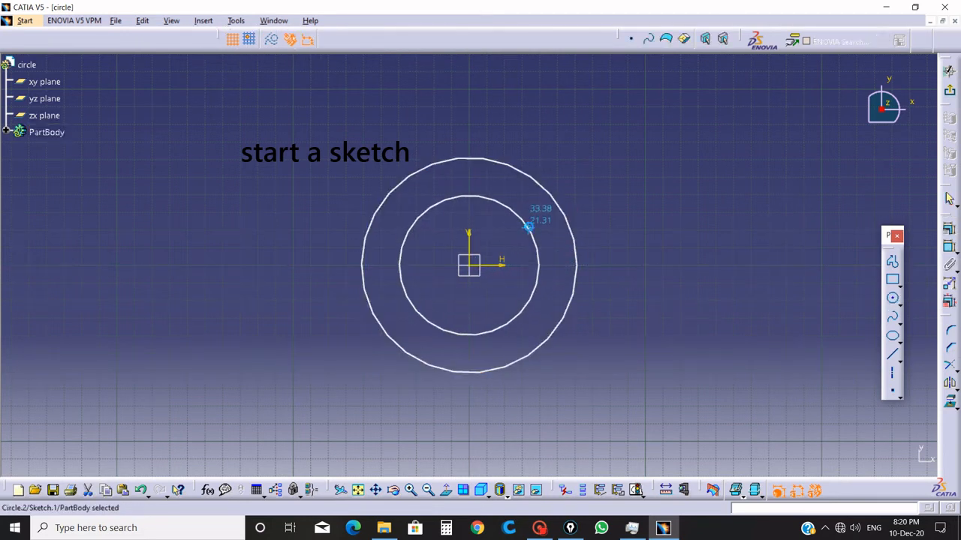
click(892, 299)
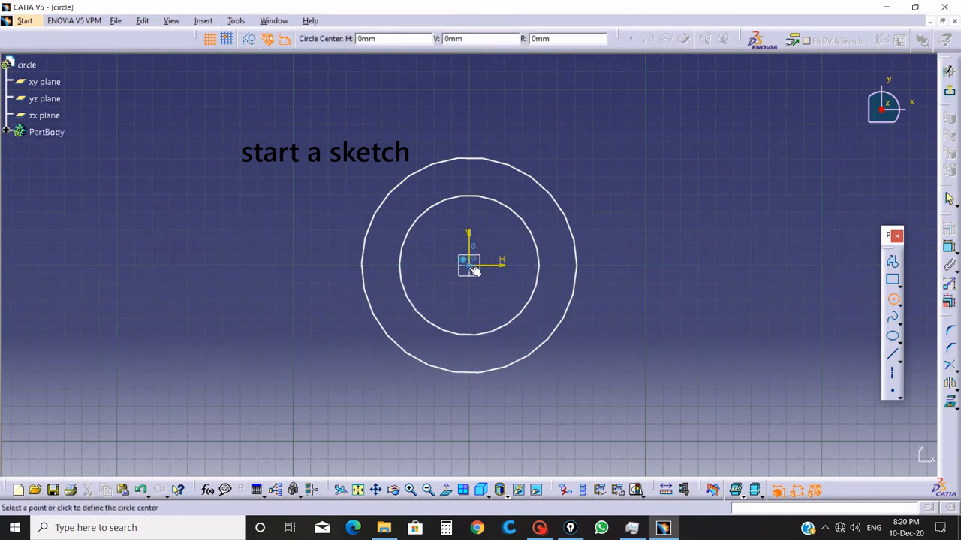
key(Escape)
Examine the outlines of the two sketched circles up close to check how smoothly they are displayed
click(541, 248)
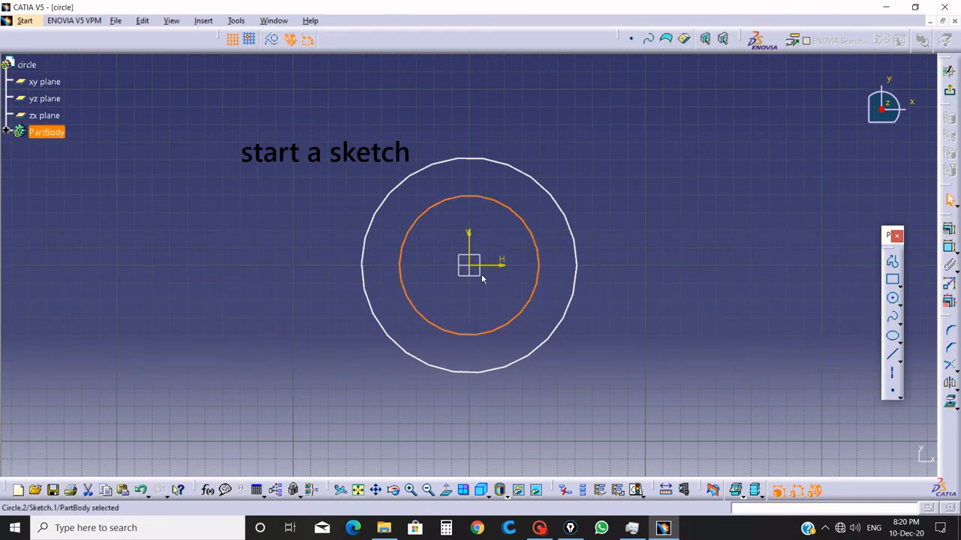
click(554, 413)
click(410, 490)
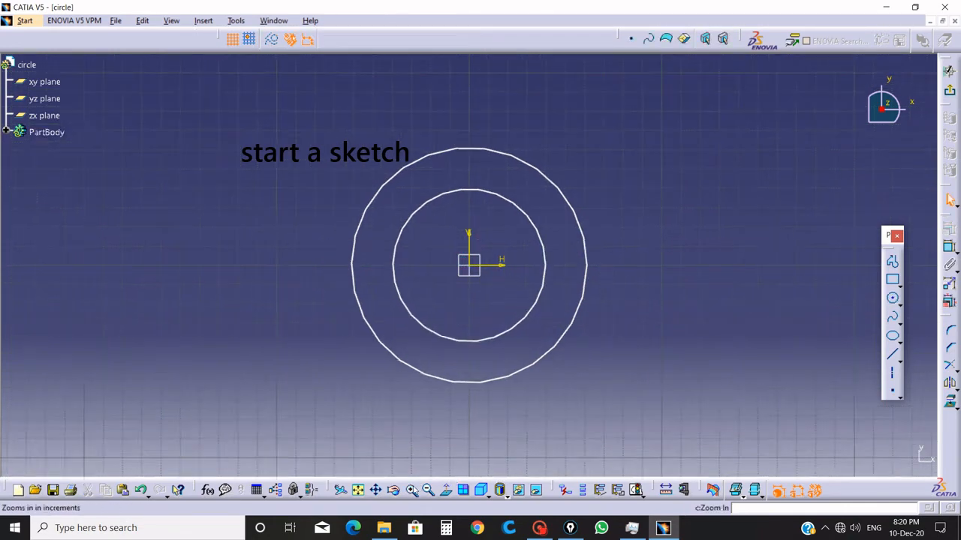
click(393, 490)
mouse_move(416, 450)
mouse_down()
mouse_move(407, 391)
mouse_move(382, 387)
mouse_move(383, 427)
mouse_up()
click(445, 490)
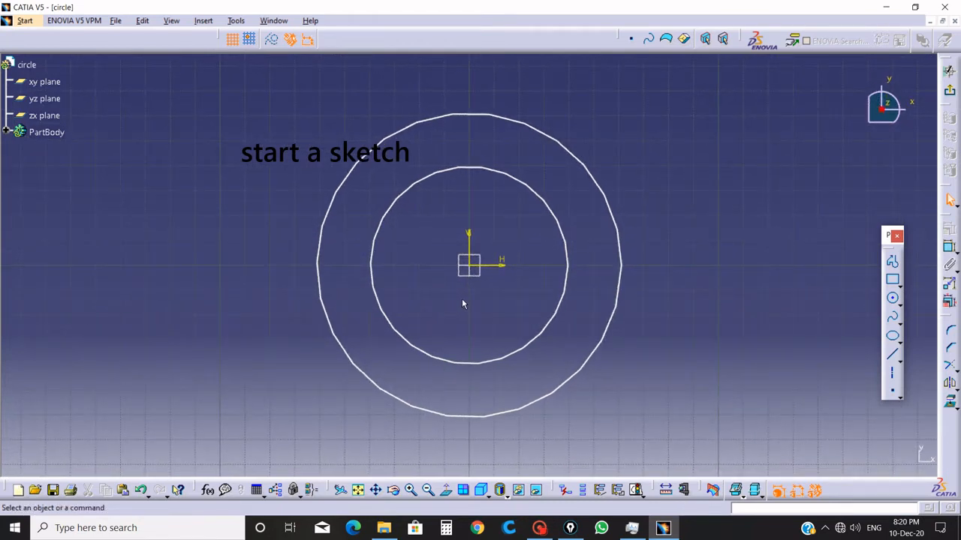
click(557, 318)
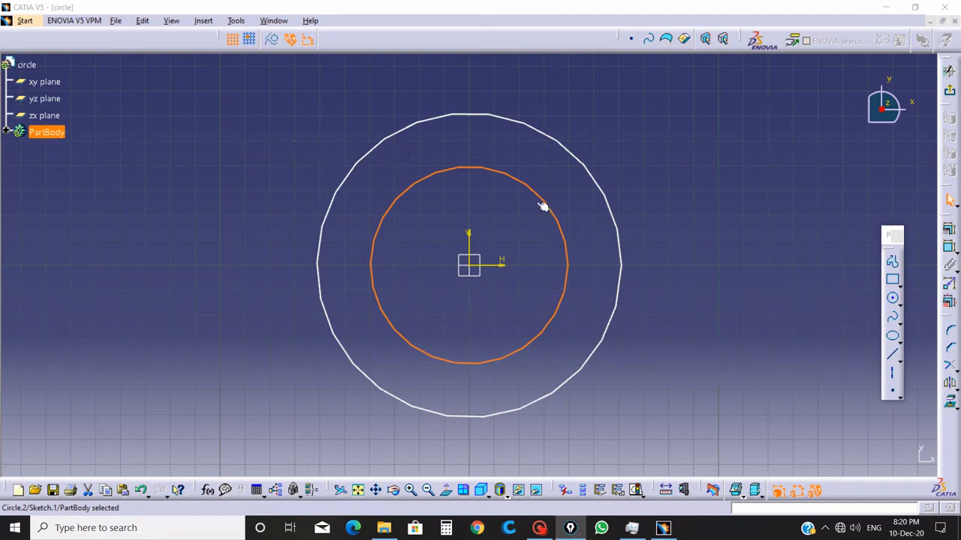
Write the on-screen note "this makes the working environment faster but while converting these designs to manufacturing formats like 3dprinting stl there it makes a issue"
click(198, 123)
text(this)
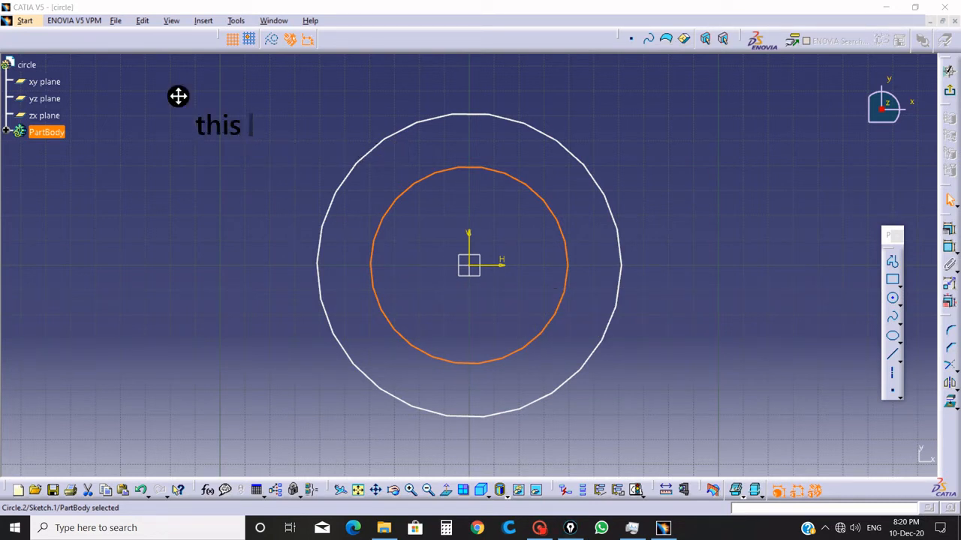
text( make)
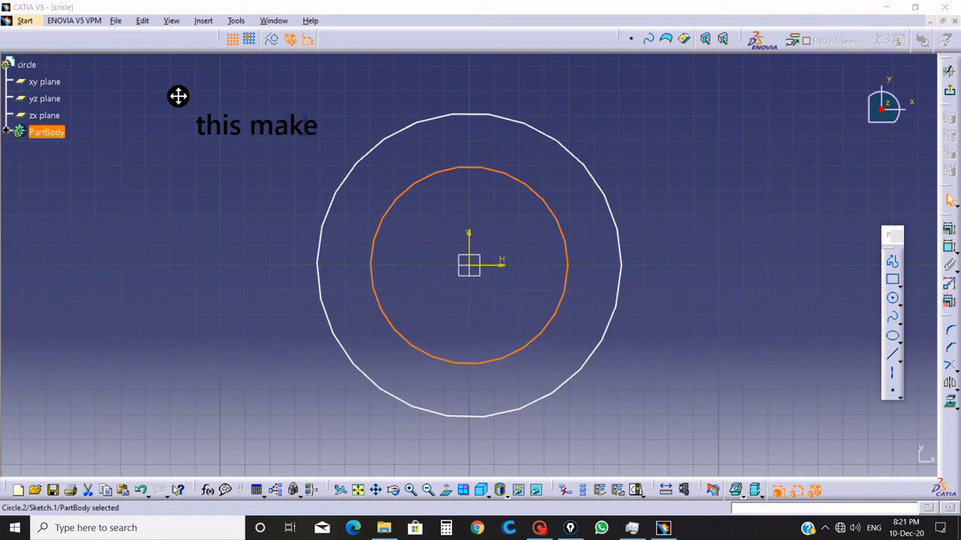
text(s the w)
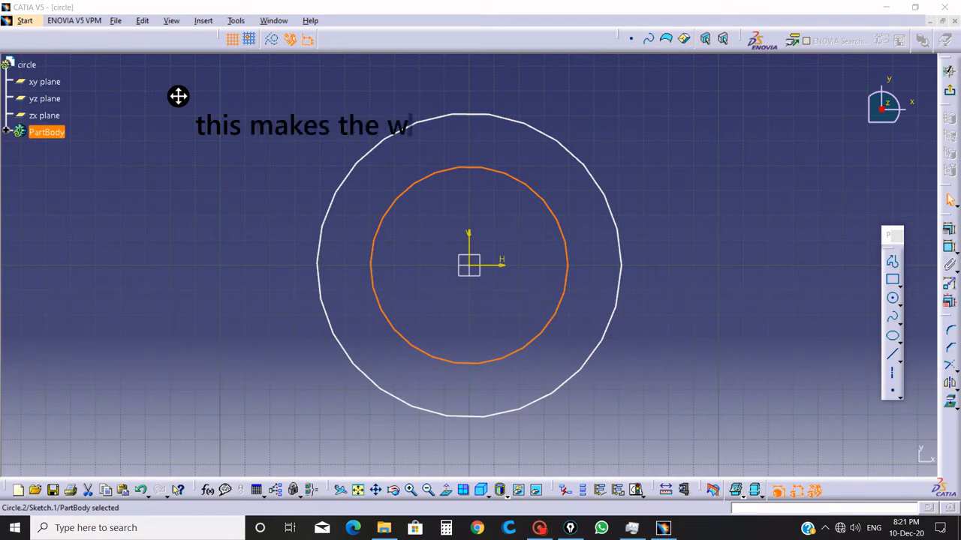
text(orking environment faster but)
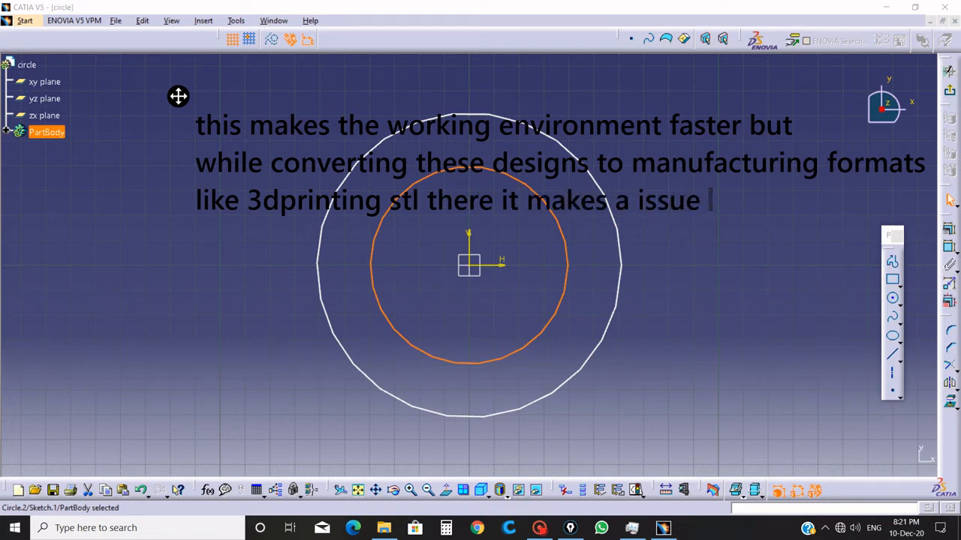
Exit the sketch and pad the two-circle profile by 20 mm into a ring
click(948, 90)
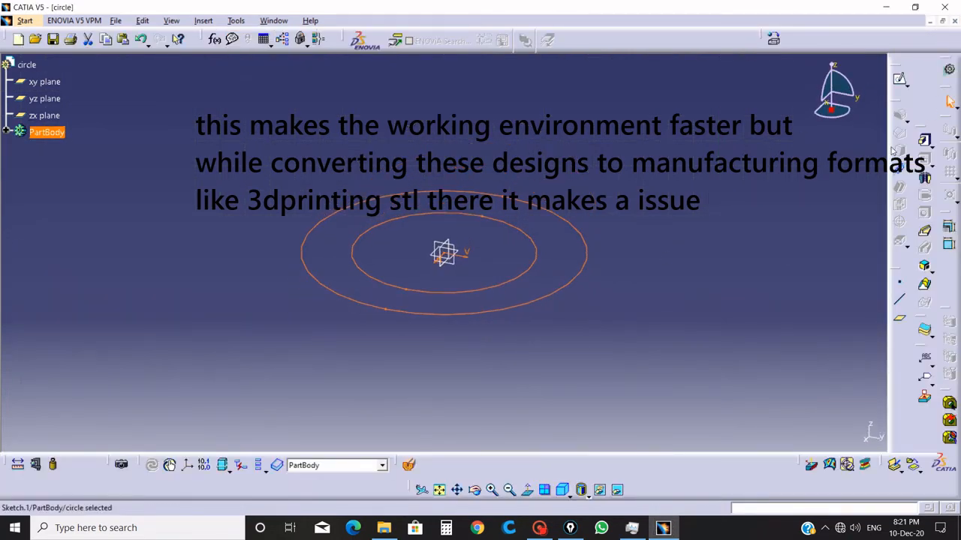
click(924, 141)
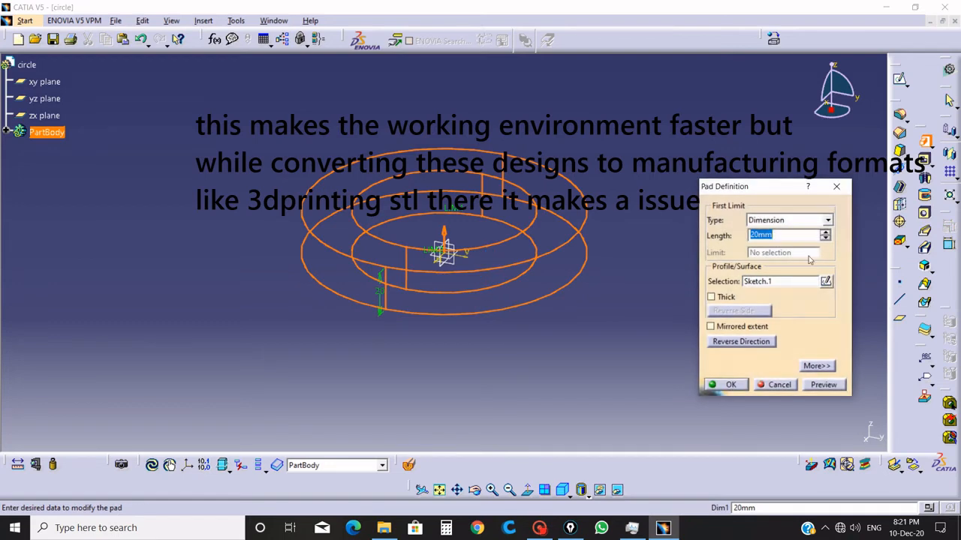
click(737, 386)
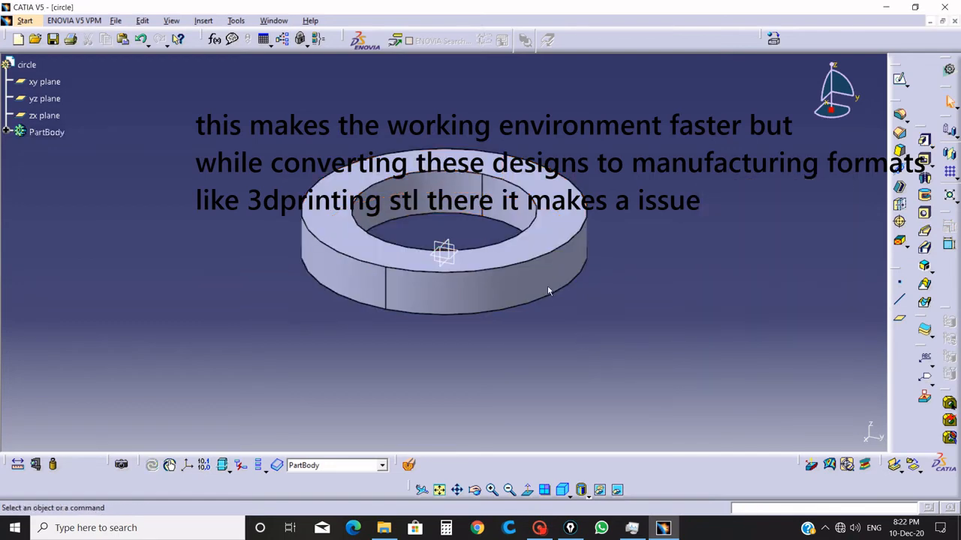
click(457, 490)
drag(607, 341, 575, 406)
click(475, 488)
drag(495, 323, 399, 343)
Save a copy of the part to the Desktop as circle in stl format
click(116, 20)
click(139, 113)
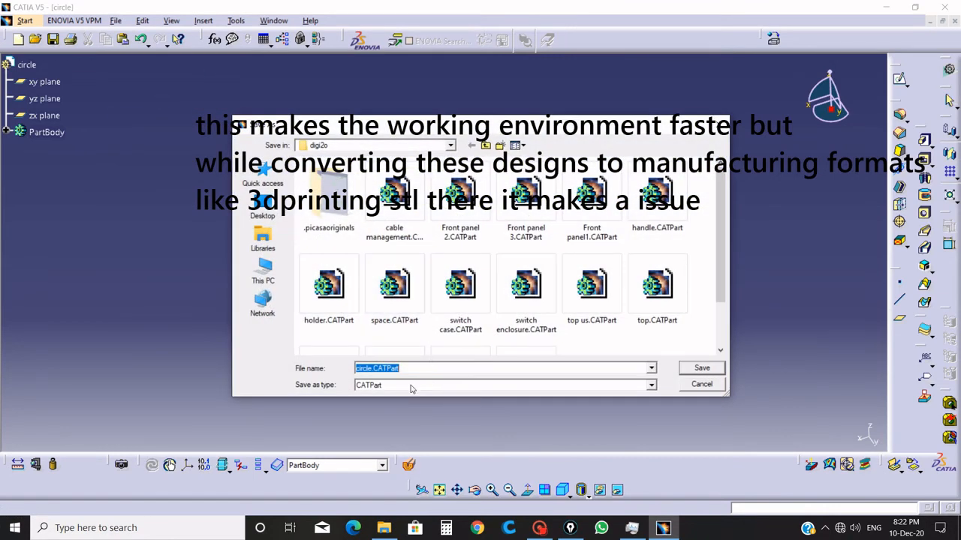
click(263, 209)
click(387, 388)
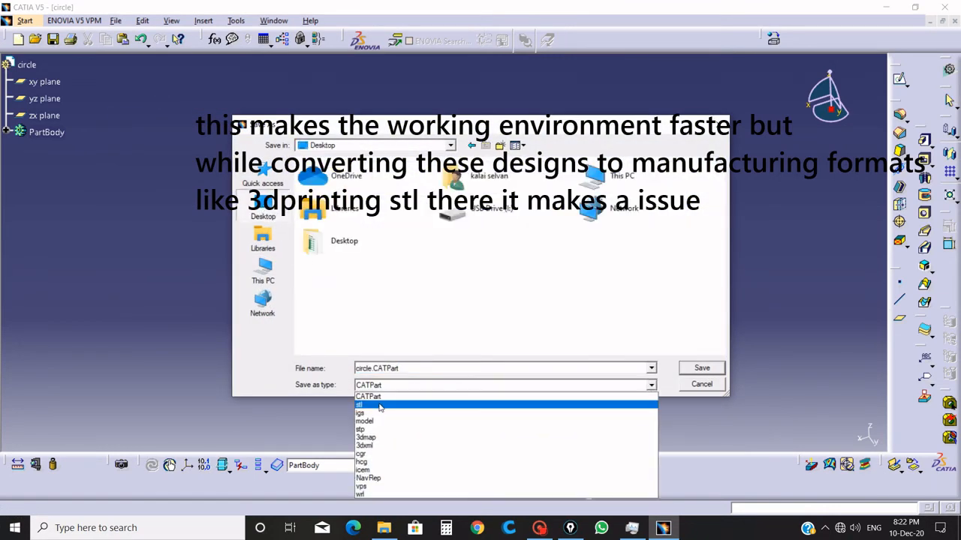
click(380, 406)
click(698, 370)
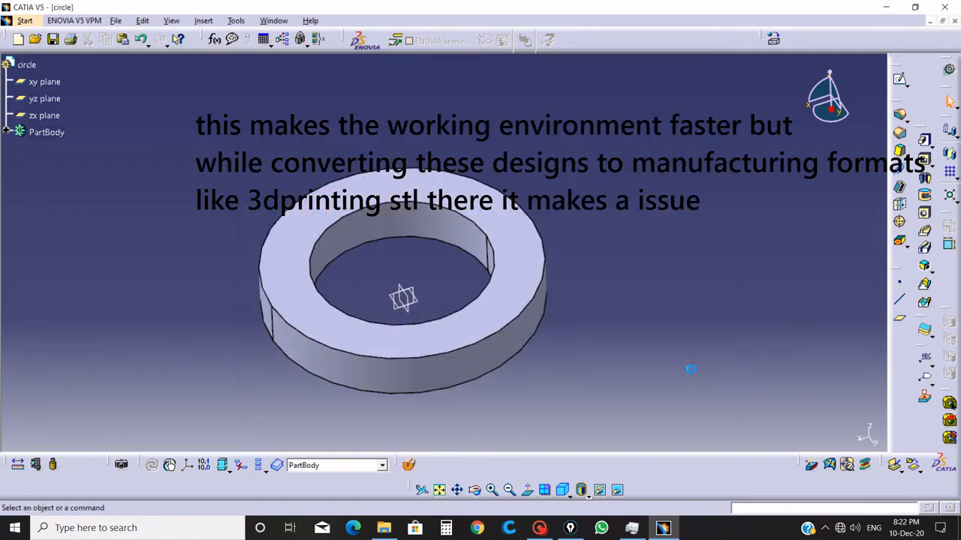
Open circle.stl from the desktop in 3D Builder, import it in mm and inspect the ring's inner edge closely
click(886, 6)
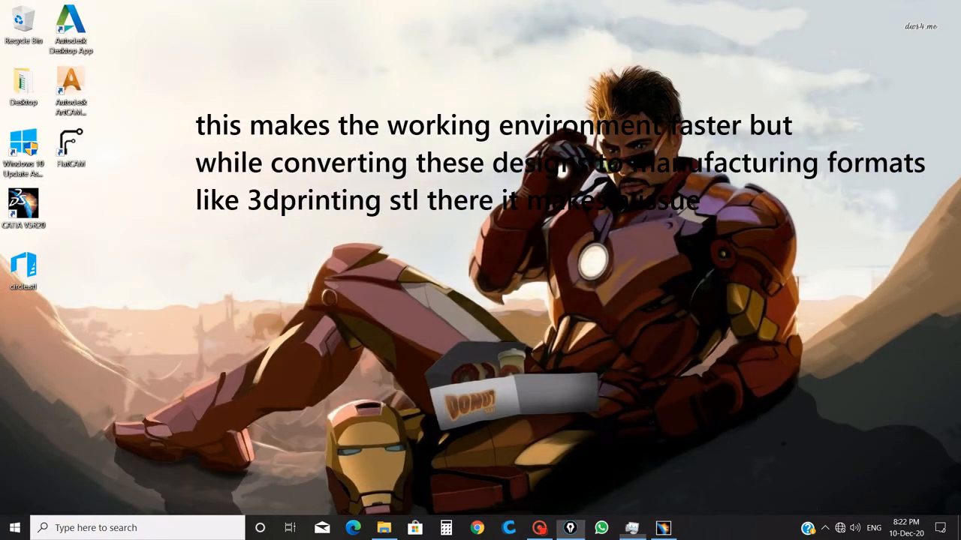
double_click(33, 277)
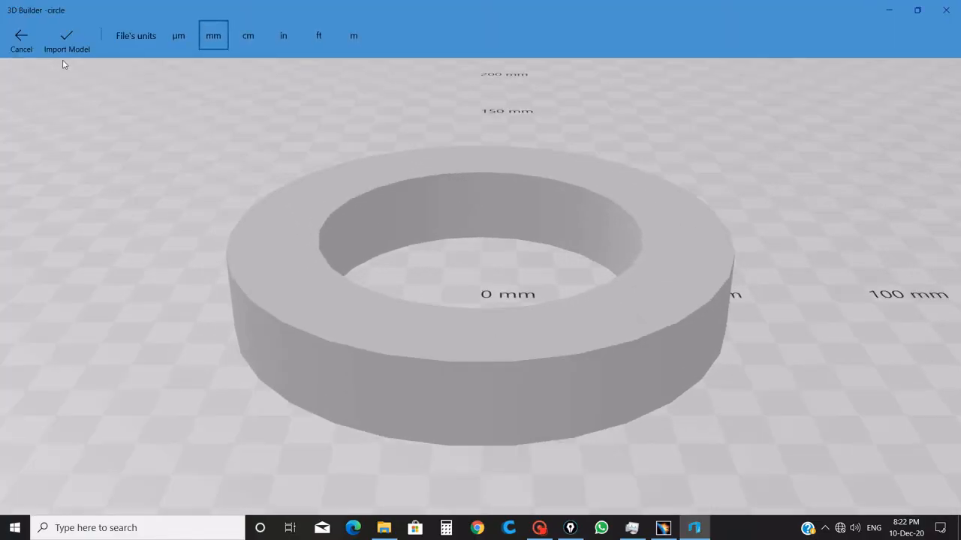
click(71, 42)
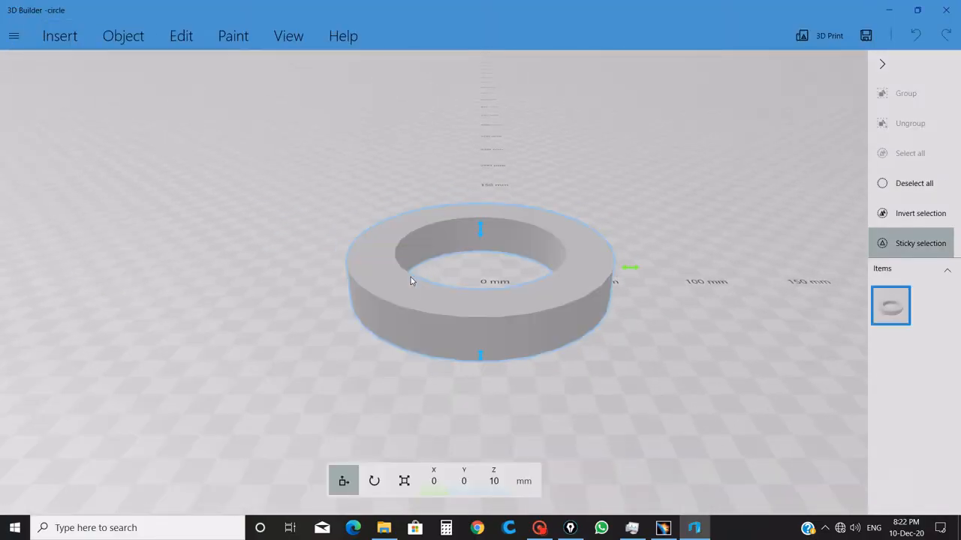
scroll(408, 300, up, 5)
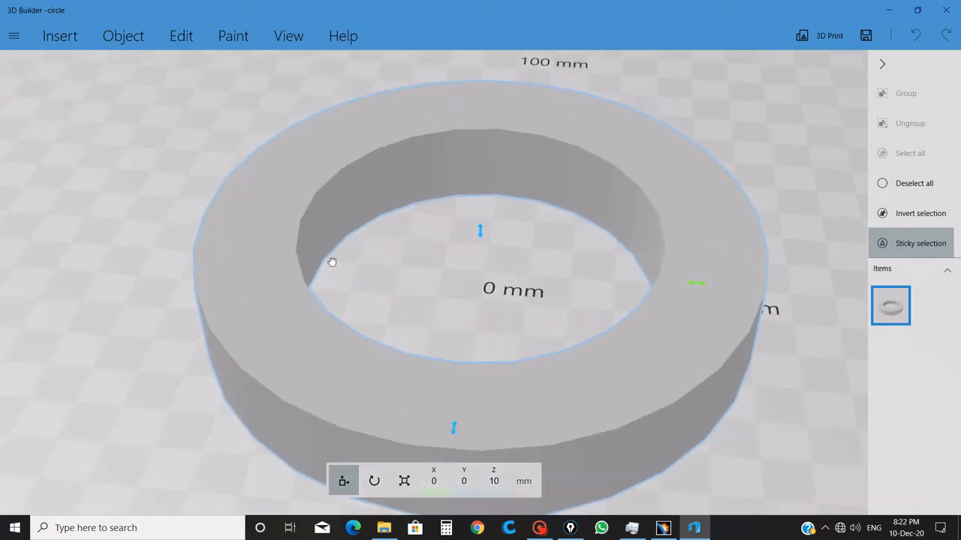
drag(331, 261, 343, 267)
scroll(323, 214, up, 4)
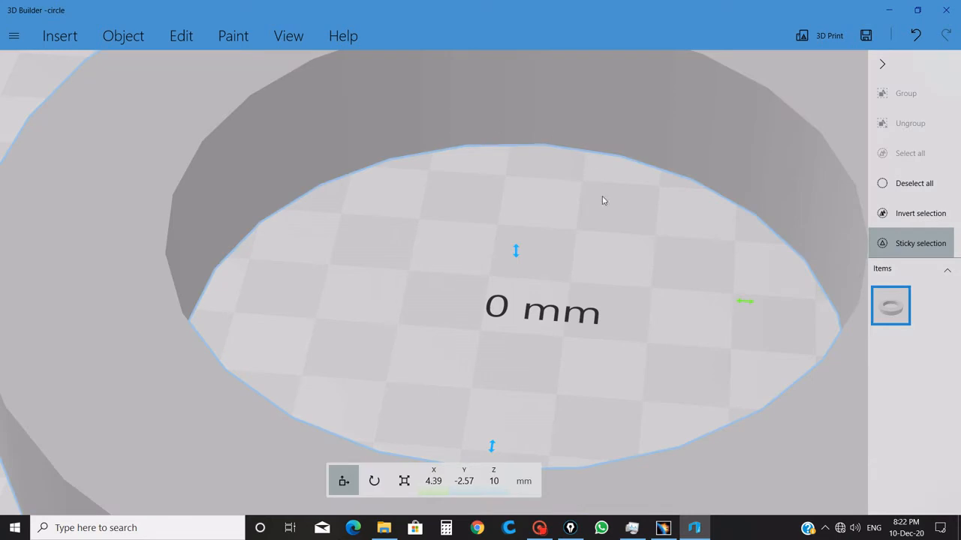
scroll(550, 218, down, 2)
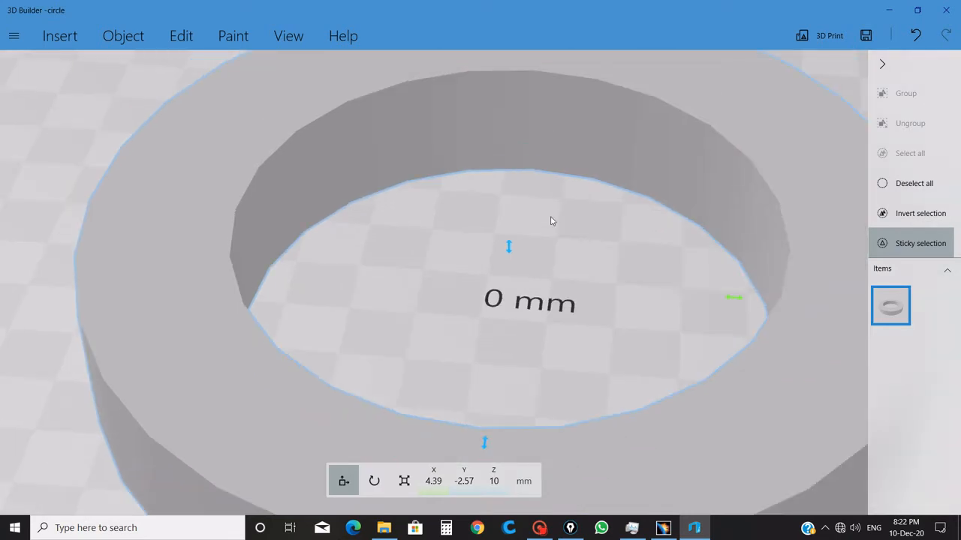
Write the on-screen note "now you can see clearly the issue with the circles which makes the object not perfect circle"
text(no)
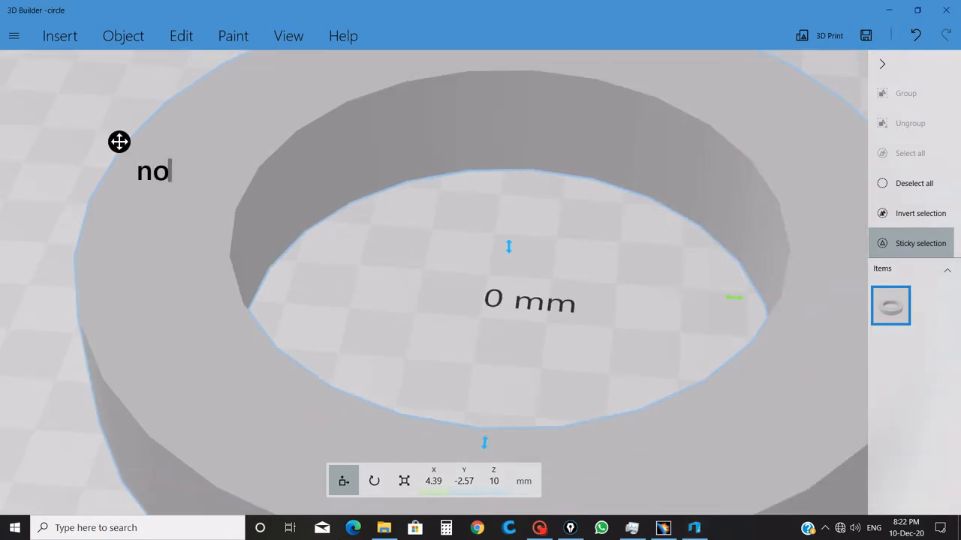
text(w you can)
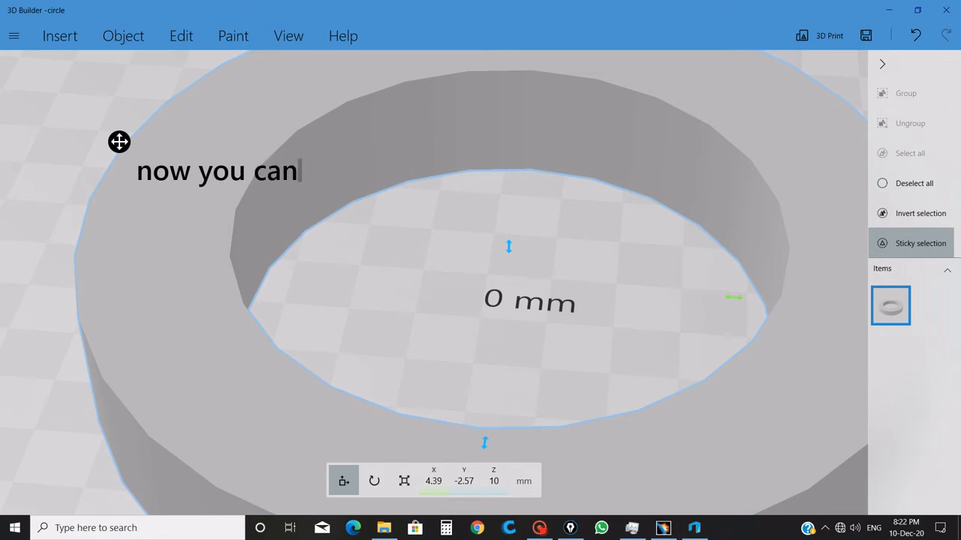
text( see clea)
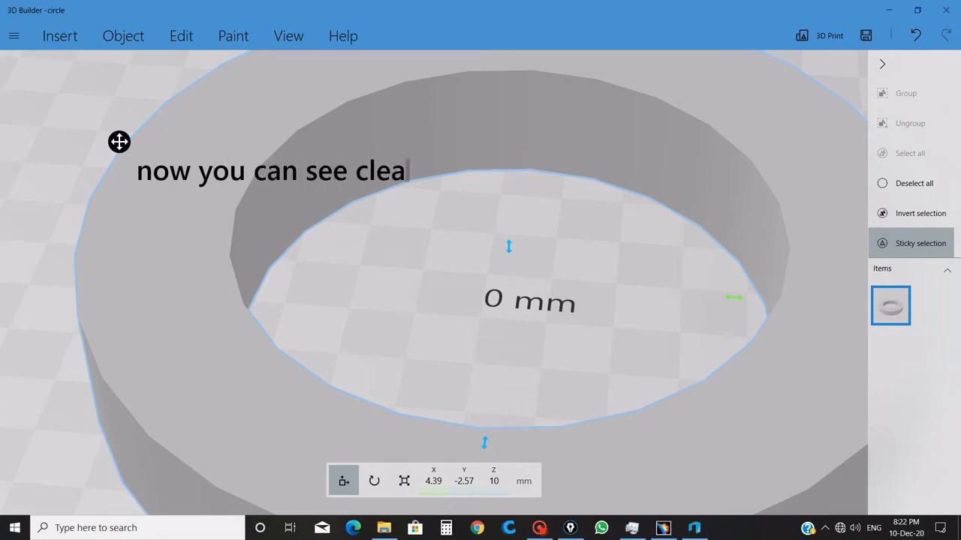
text(rly the )
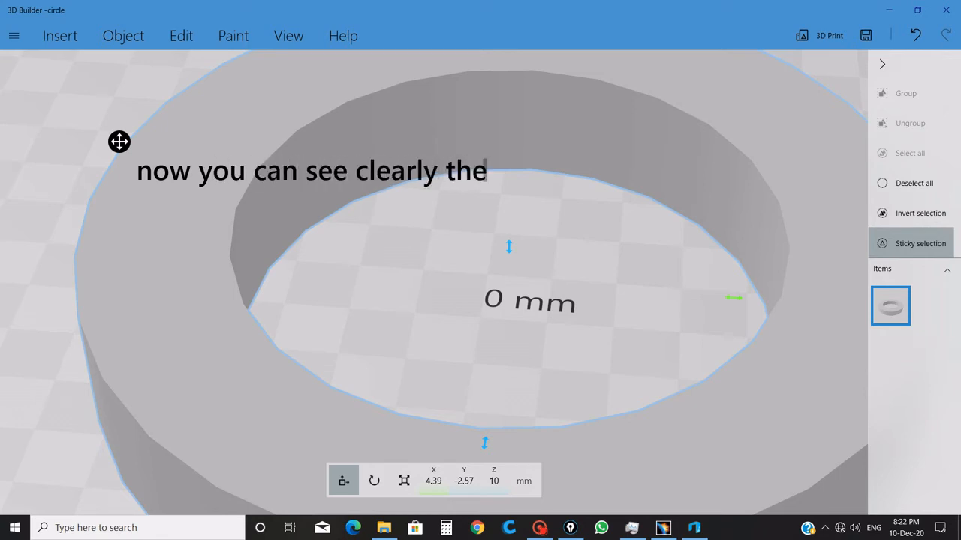
text(issue with )
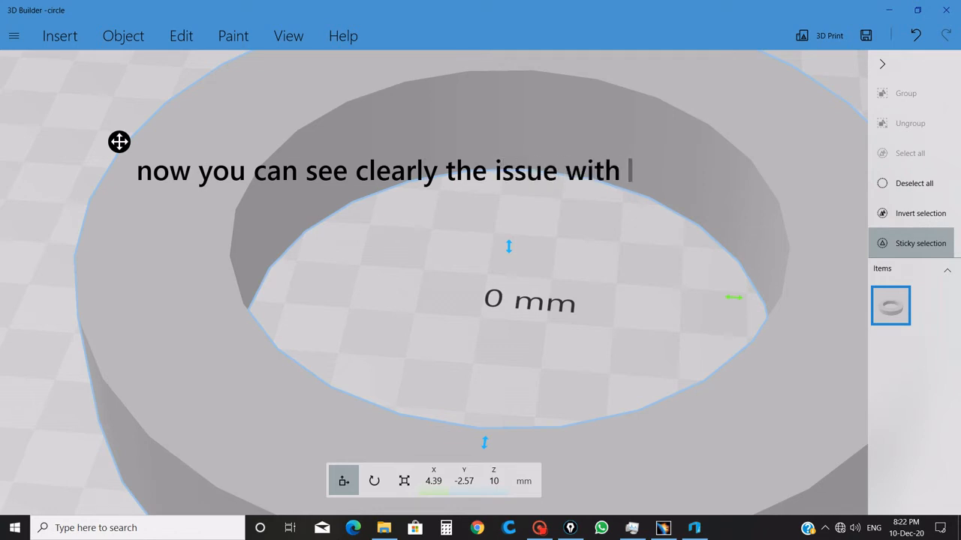
text(the circles)
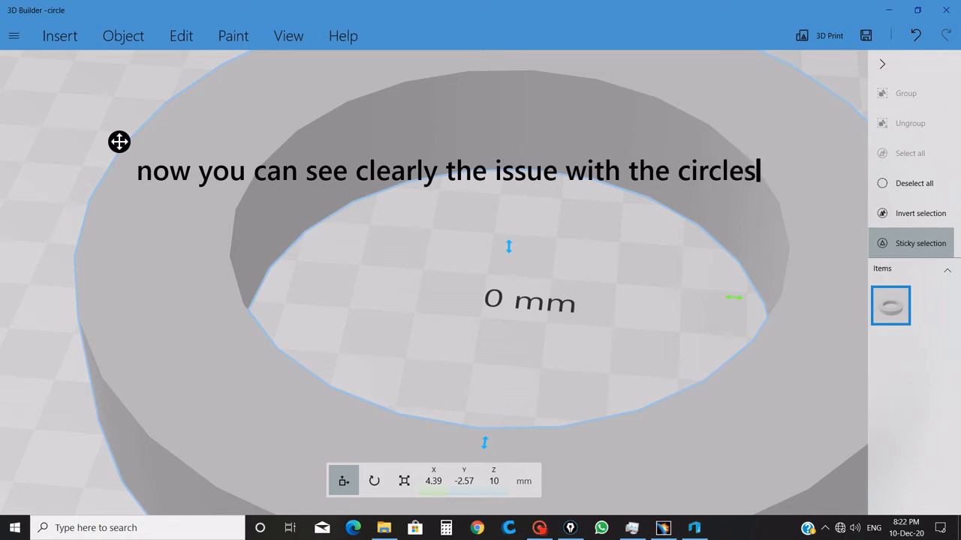
key(Return)
text(which)
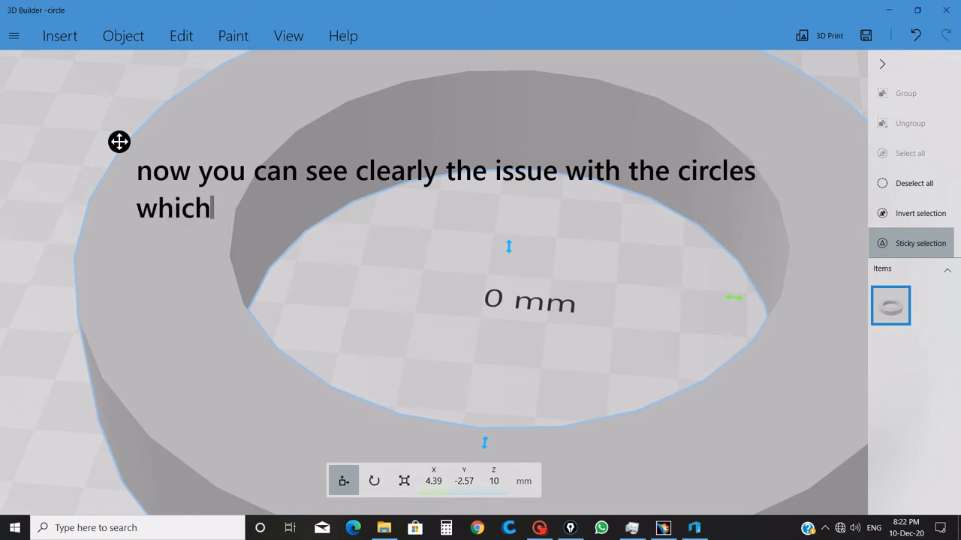
text( makes the )
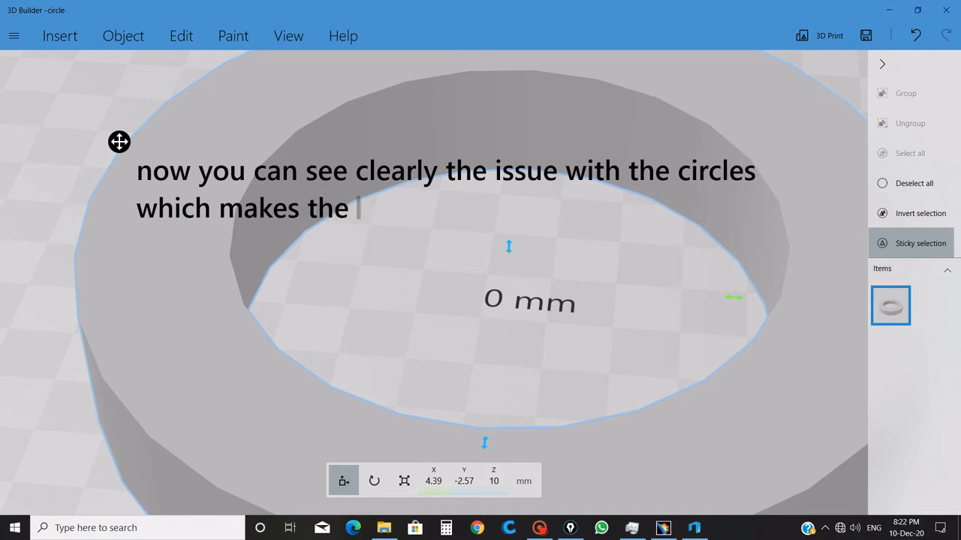
text(objedt )
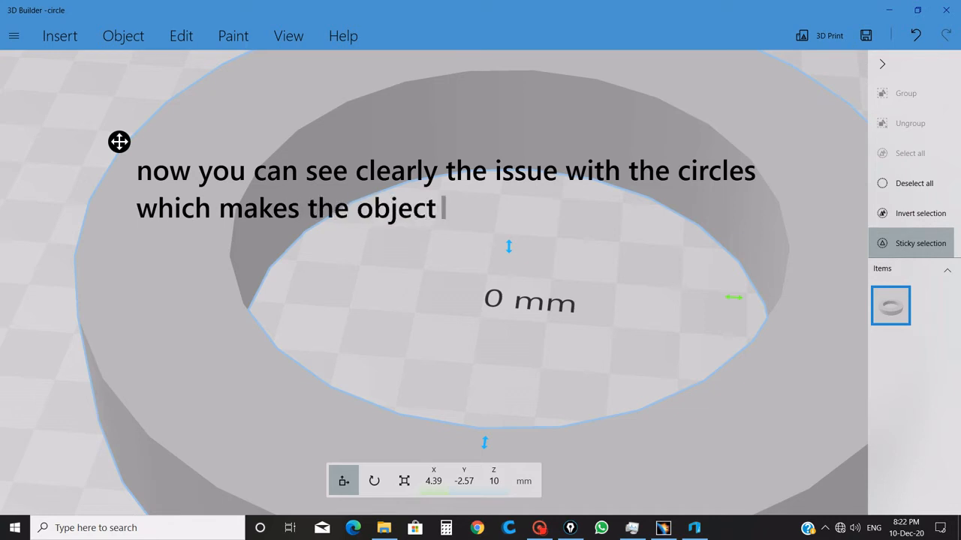
text(not )
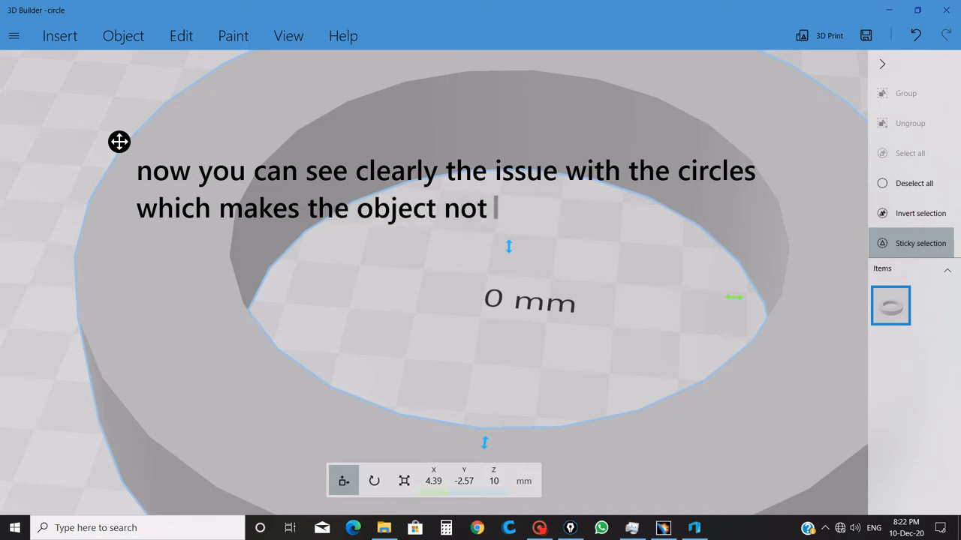
text(perfect c)
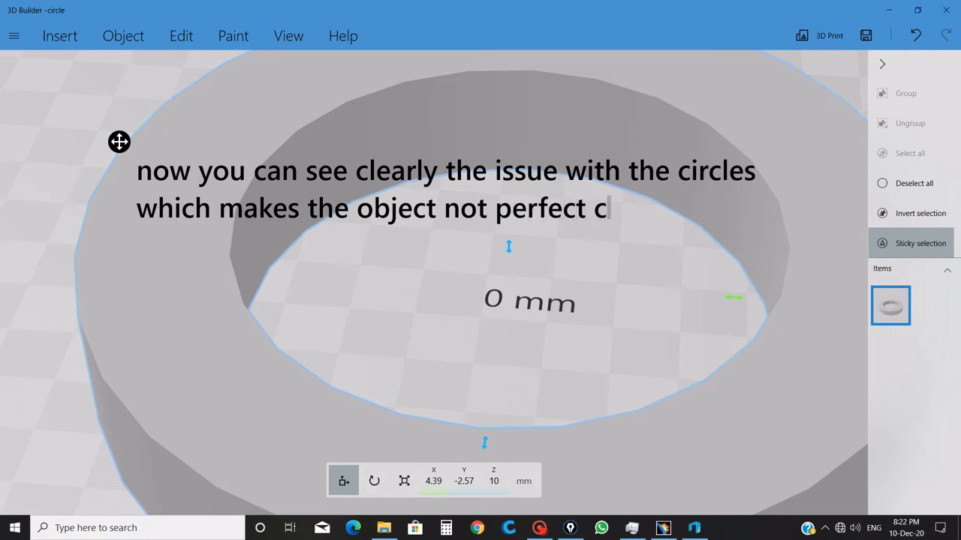
text(ircle)
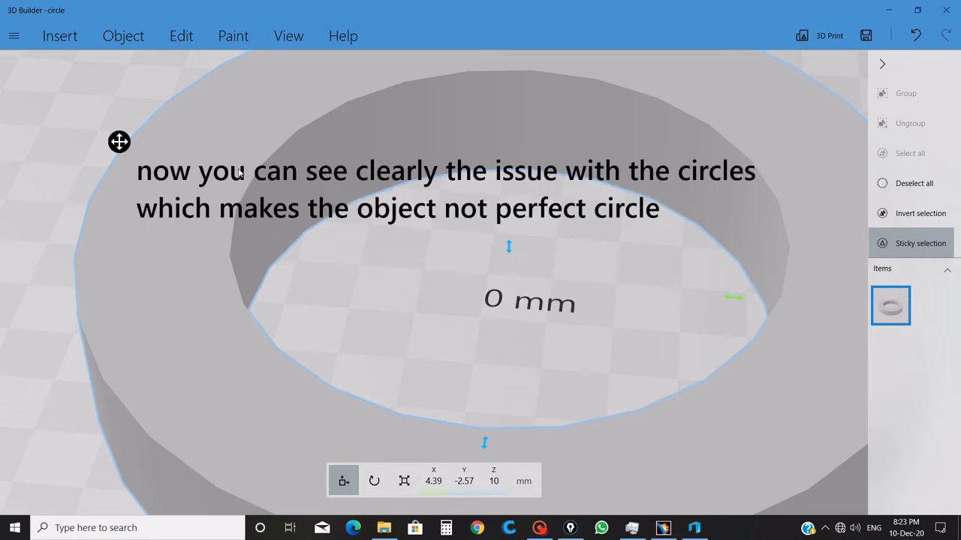
Switch to CATIA and write the on-screen note "to avoid this go to tools menu and click options" above the ring
click(663, 527)
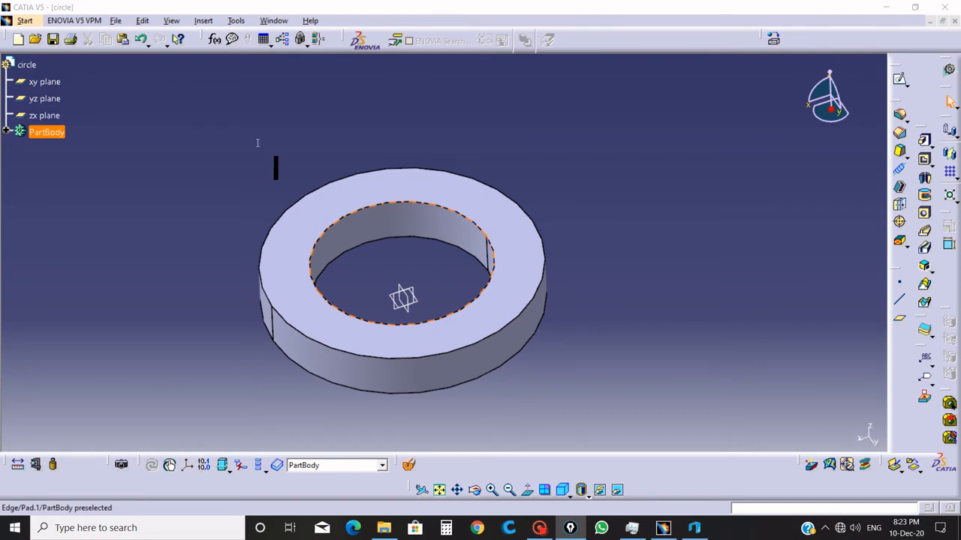
click(178, 104)
text(to avaoi)
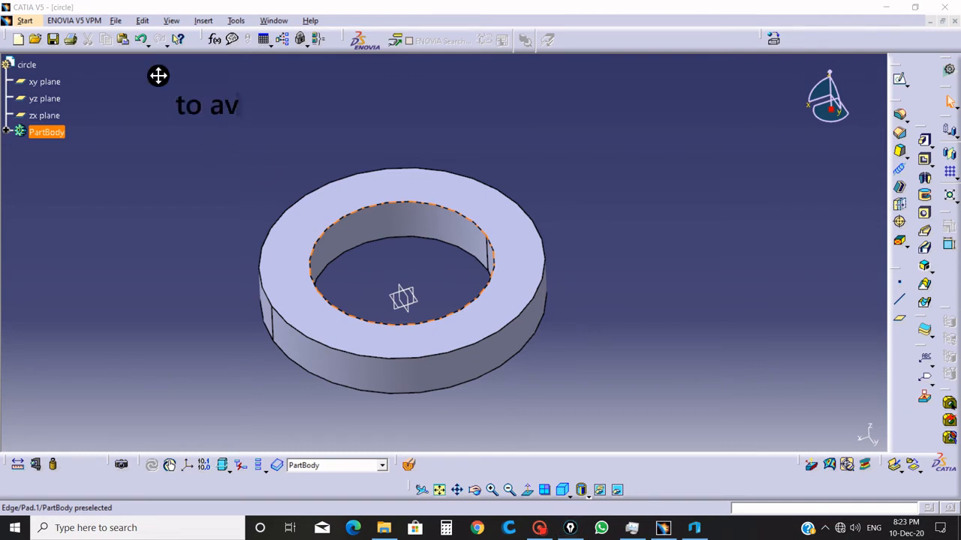
key(BackSpace)
key(BackSpace)
key(BackSpace)
text(oid thi)
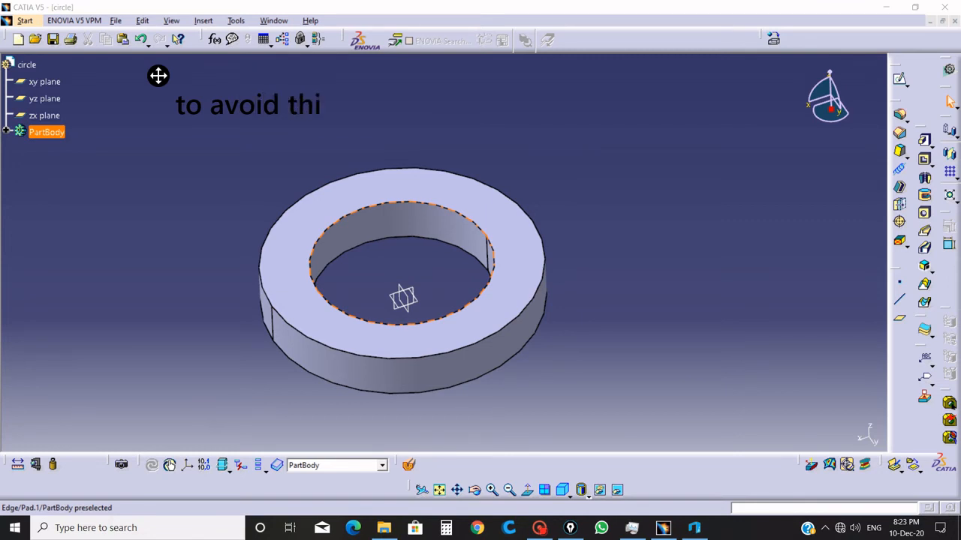
text(s go to t)
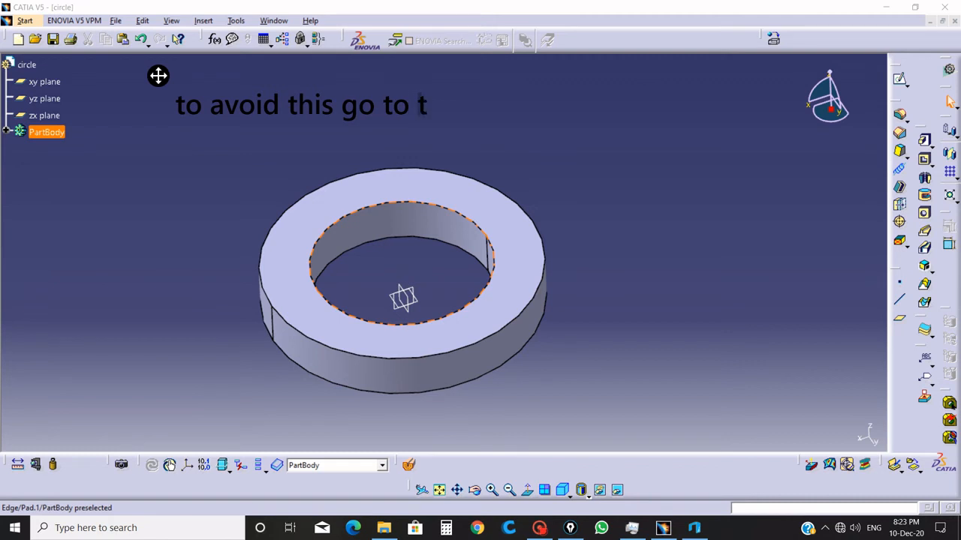
text(ools menu andf )
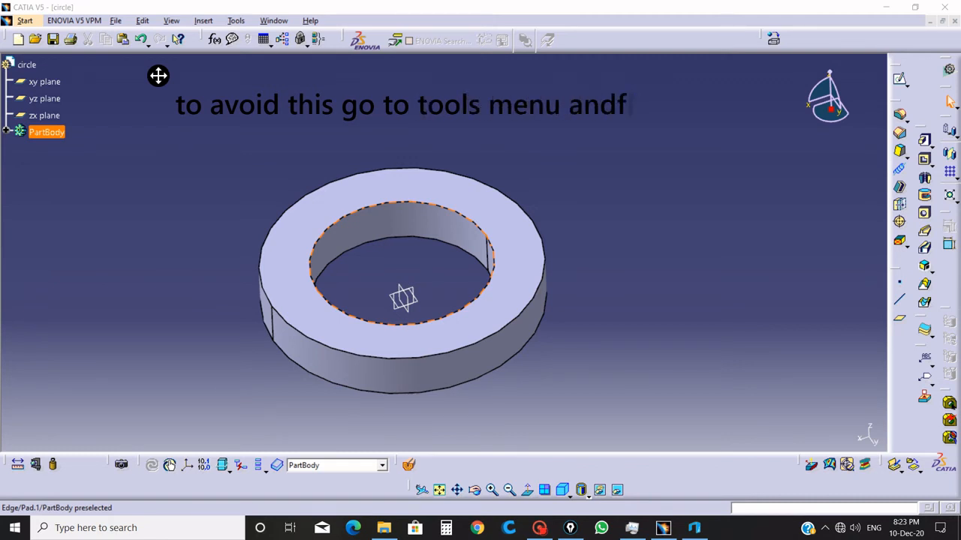
key(BackSpace)
key(BackSpace)
text( click )
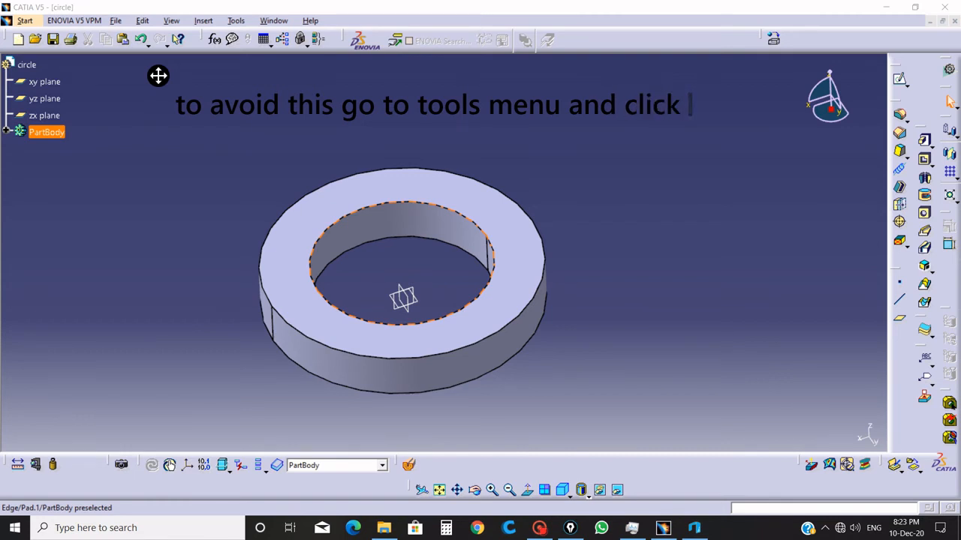
text(options)
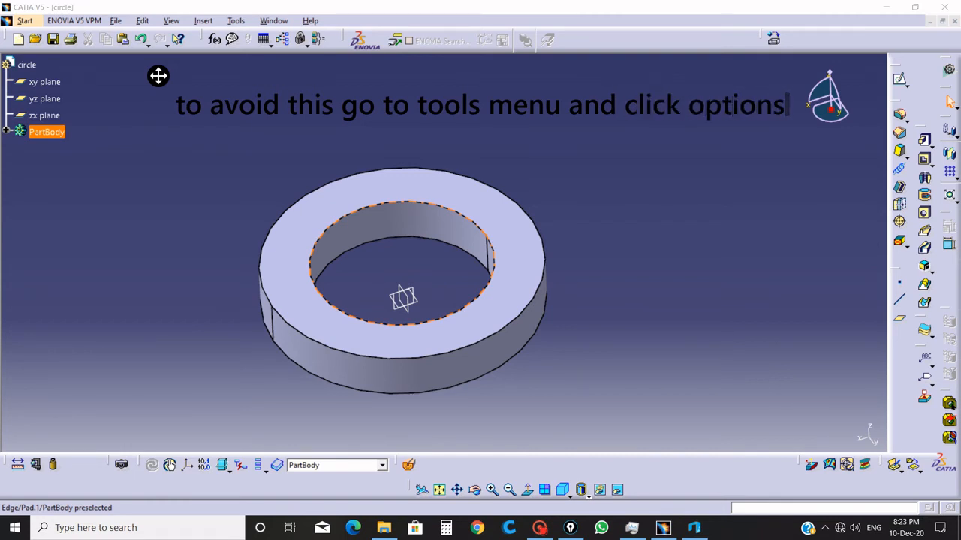
Open the display performance options and write the notes "you can see performance tab" and "make changes to 3d &2d accuracy to minimum"
click(236, 20)
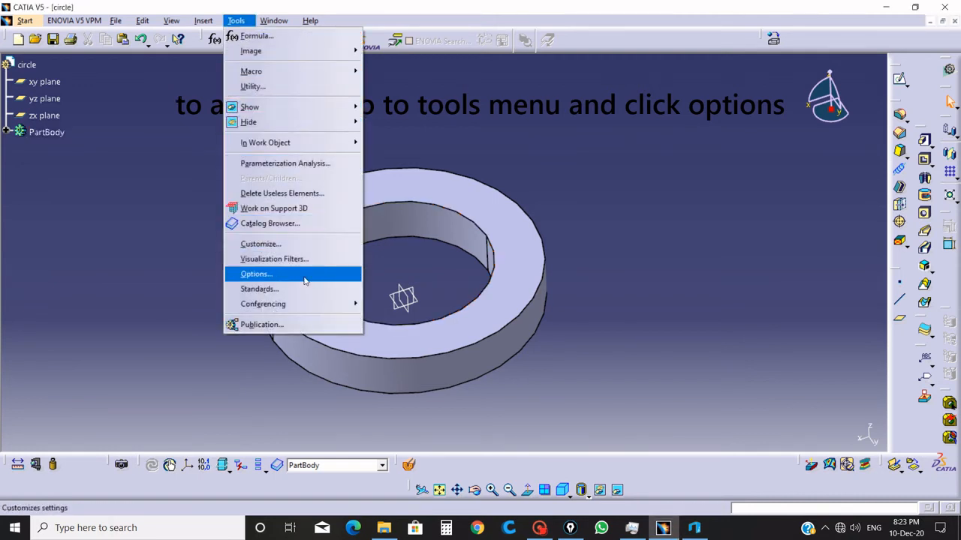
click(257, 274)
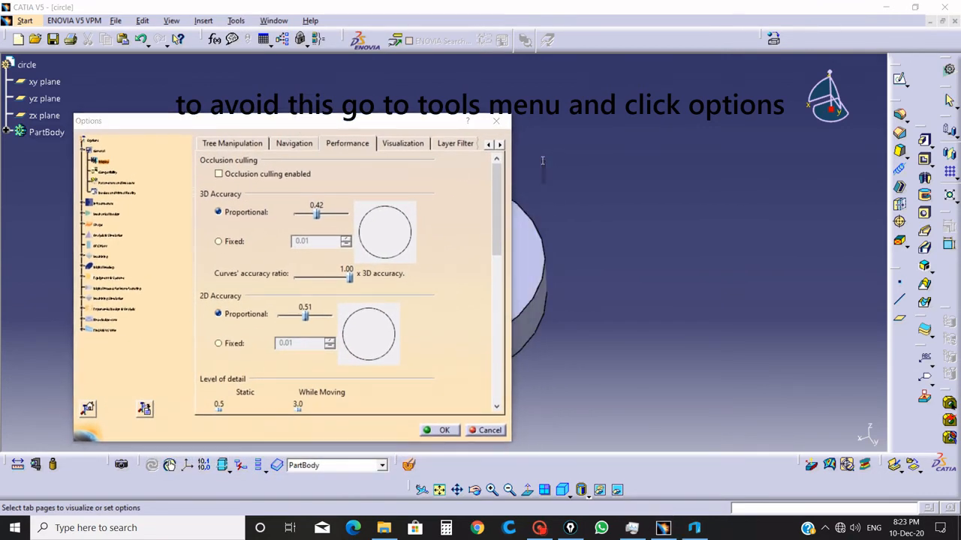
text(yo)
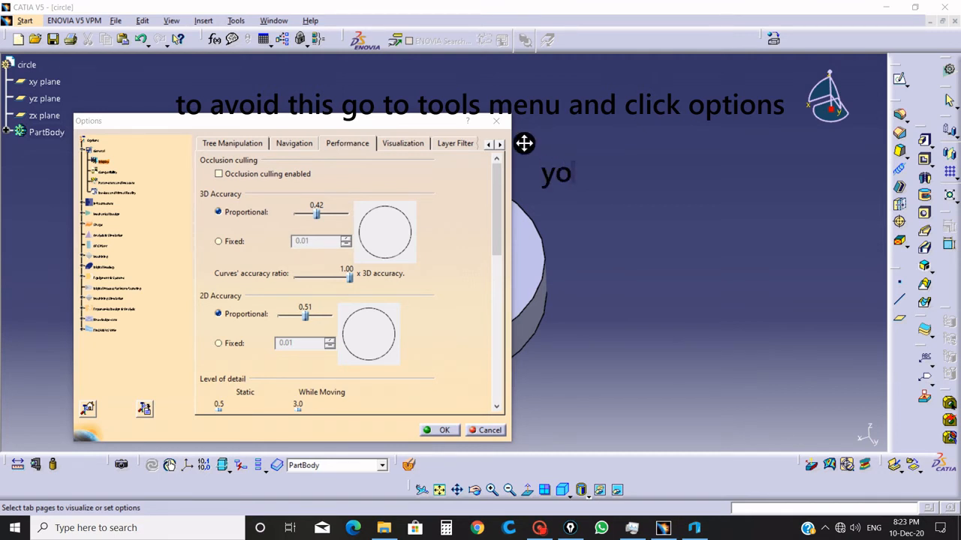
text(u can see )
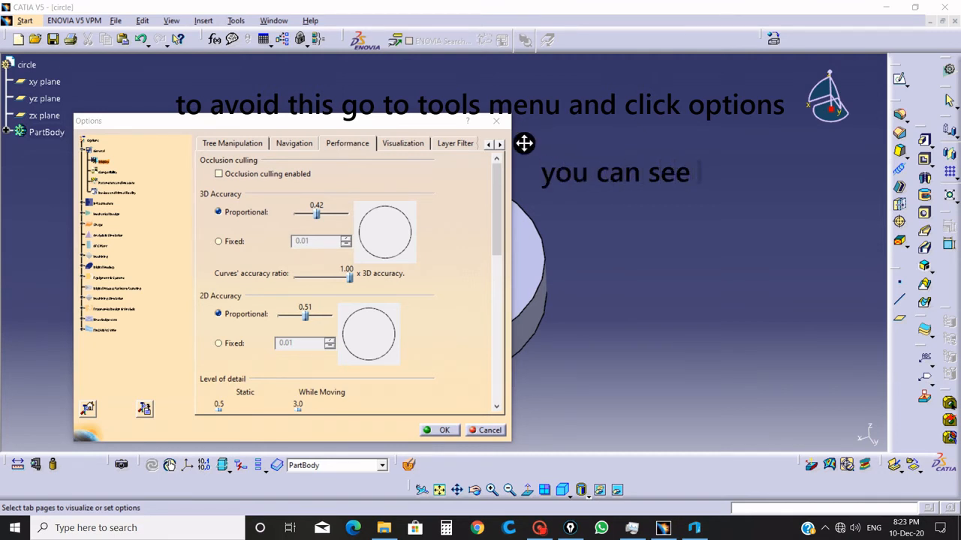
text(perf)
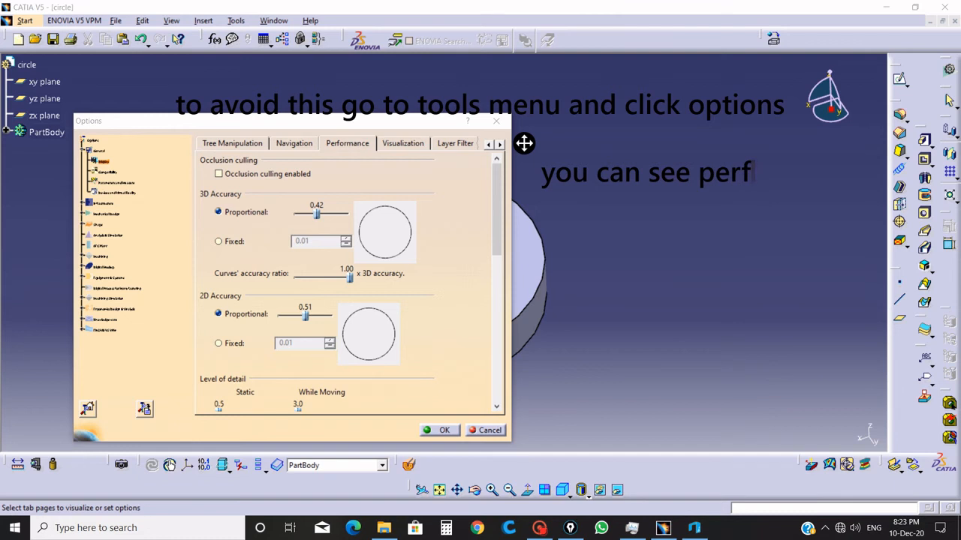
text(ormance)
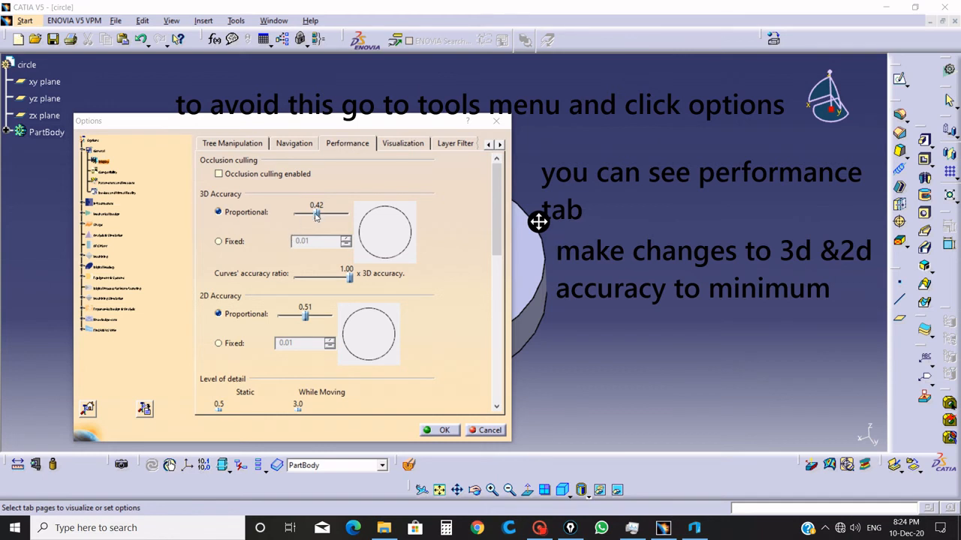
Lower the proportional 3D accuracy to 0.01, and switch both the 3D and 2D accuracy to Fixed at 0.01
drag(316, 215, 294, 216)
click(229, 241)
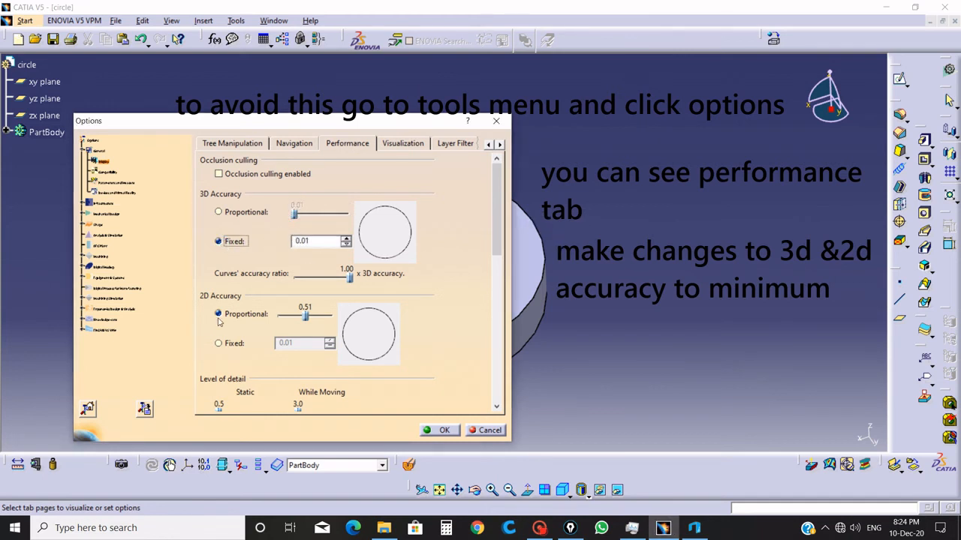
click(223, 344)
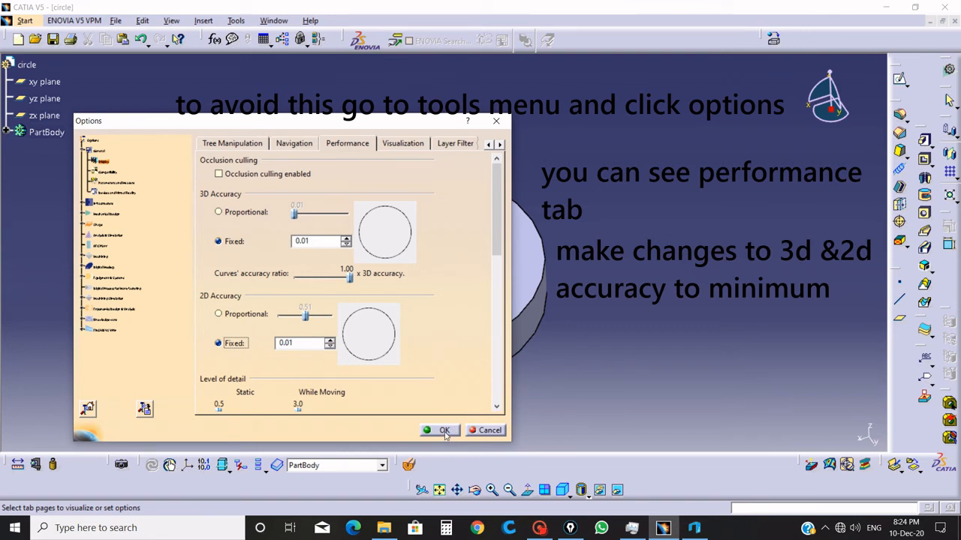
Lower the proportional 2D accuracy to 0.23, set 2D and 3D accuracy back to Fixed at 0.01, and apply the options
click(237, 318)
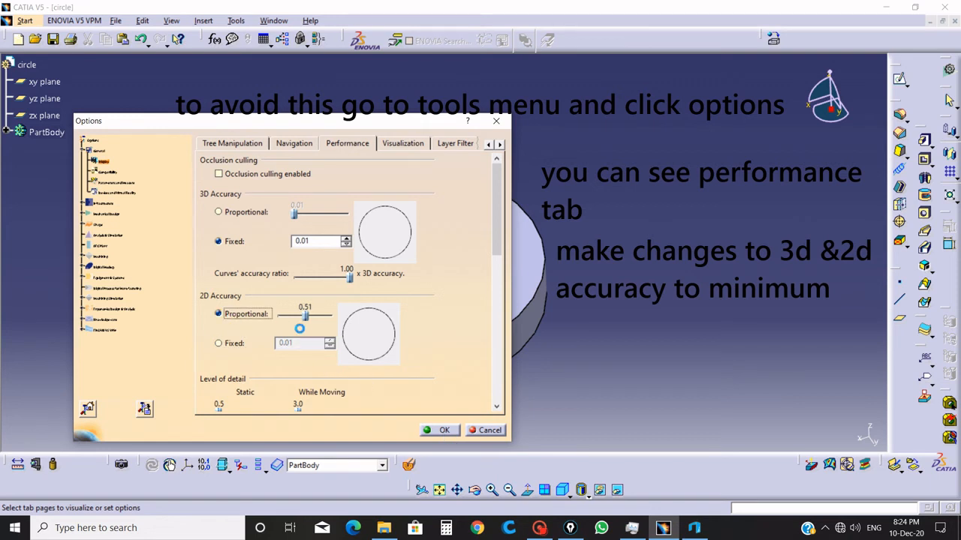
mouse_move(305, 317)
mouse_down()
mouse_move(330, 316)
mouse_move(290, 316)
mouse_up()
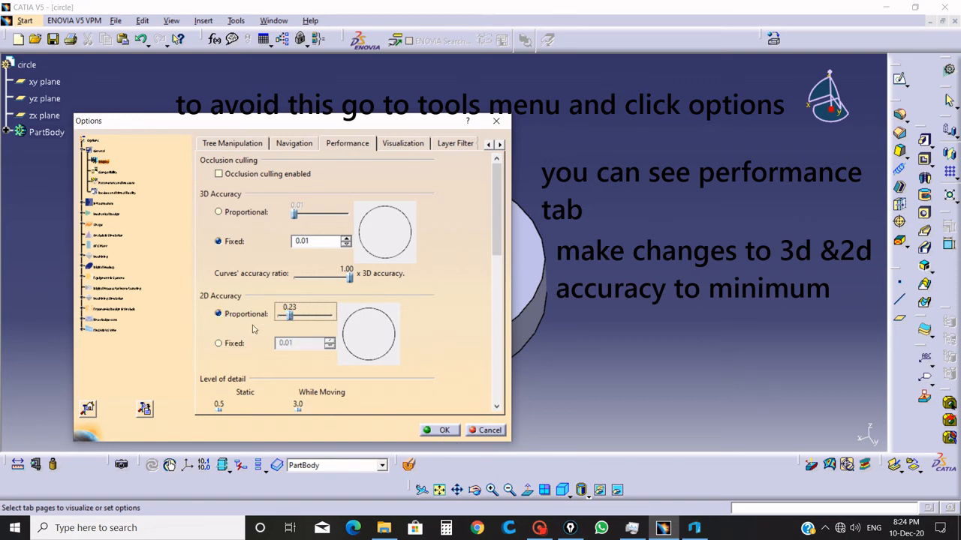
click(233, 343)
click(255, 212)
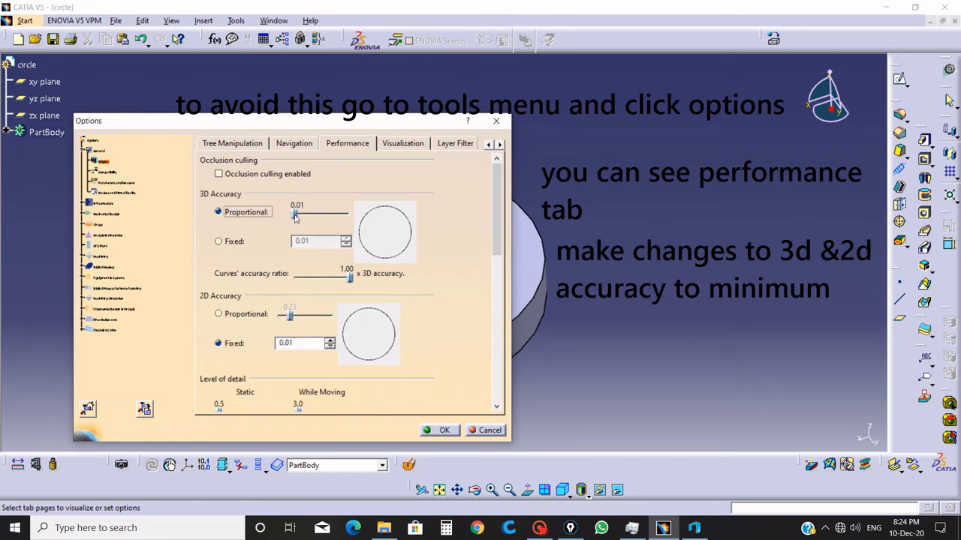
mouse_move(295, 216)
mouse_down()
mouse_move(341, 215)
mouse_move(294, 216)
mouse_up()
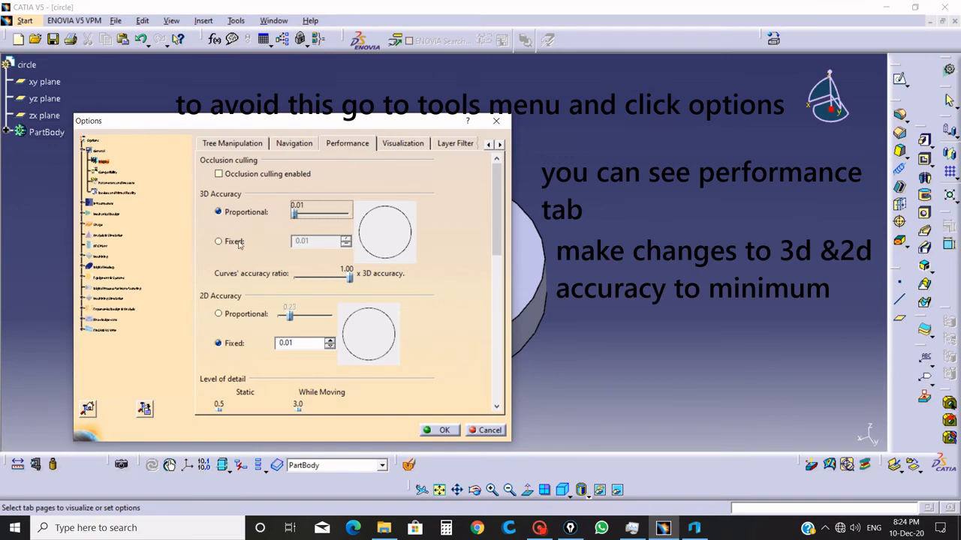
click(220, 243)
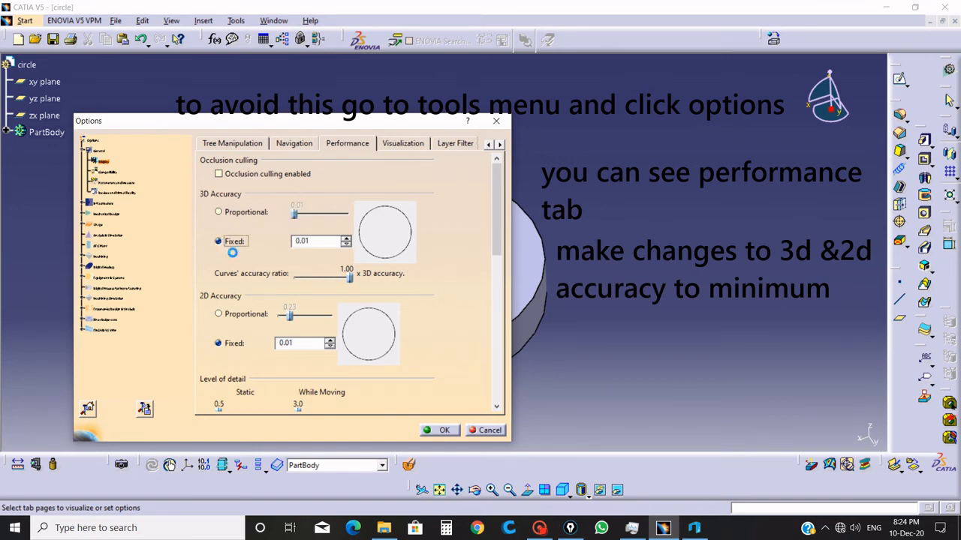
click(444, 429)
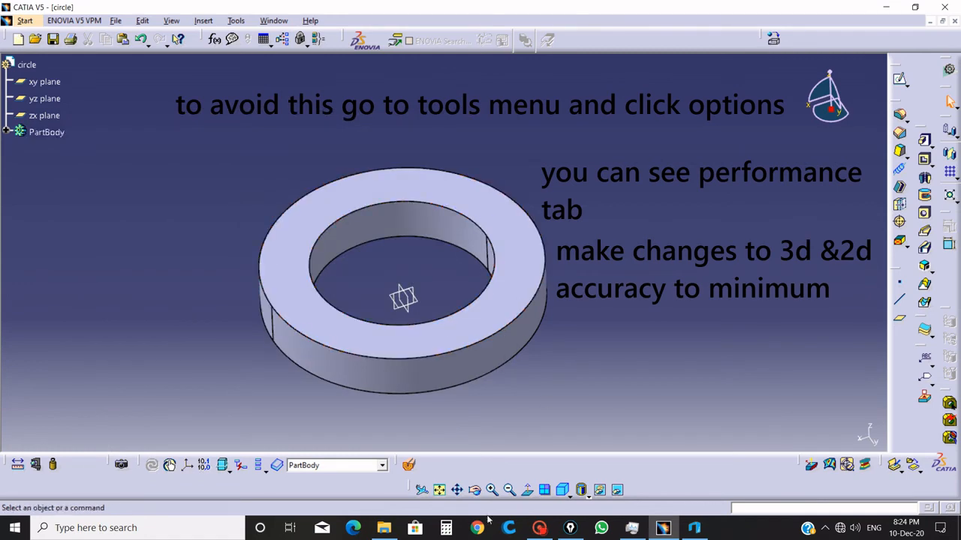
Write the on-screen note "now you can see the change clearly" over an enlarged view of the ring
click(492, 490)
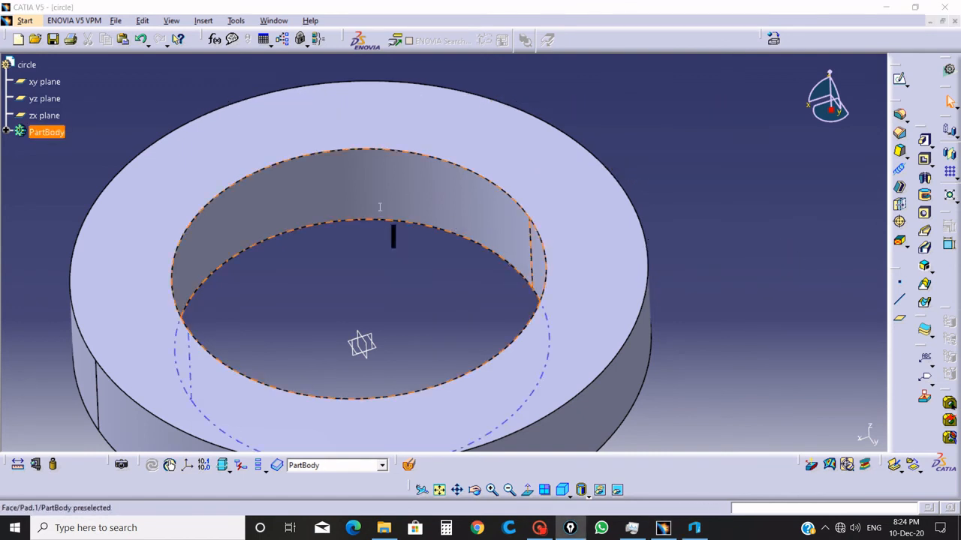
text(now )
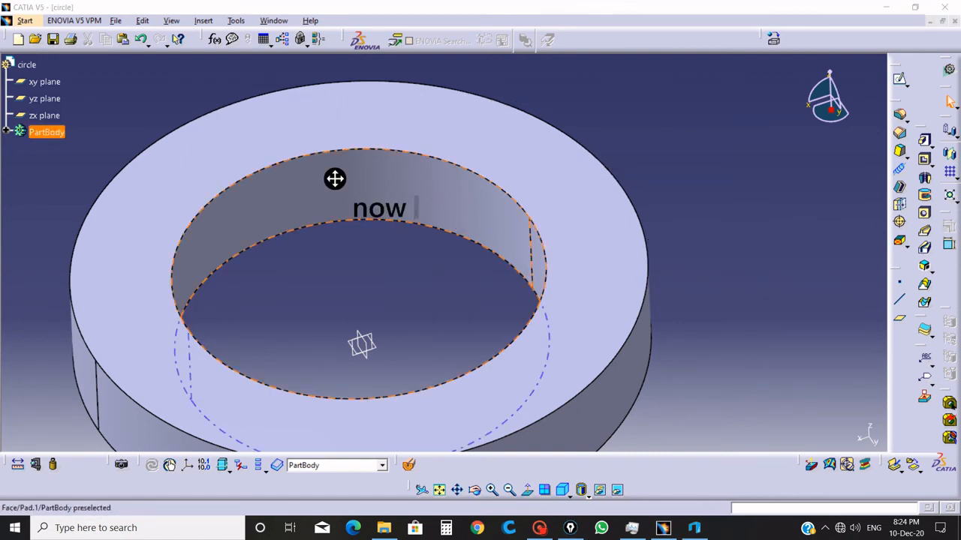
text(you can s)
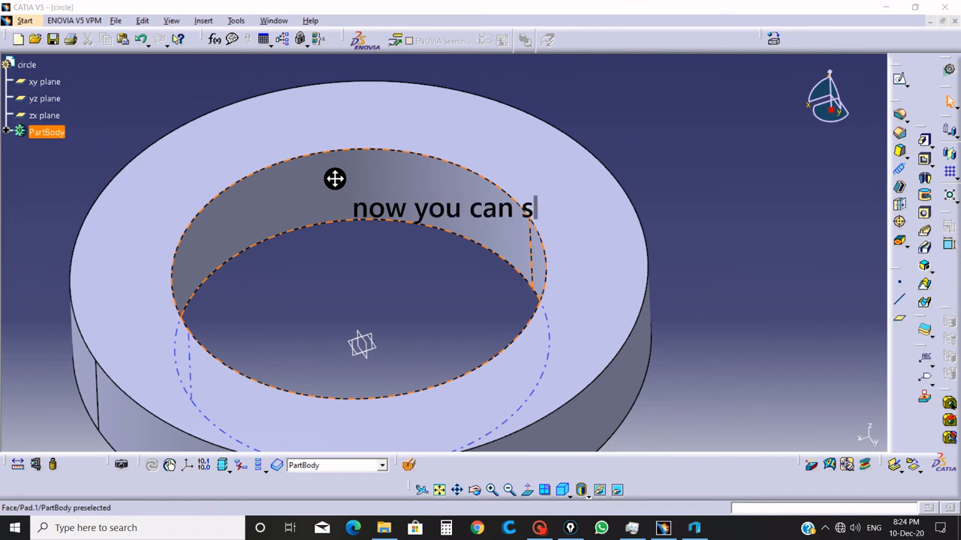
text(ee the chan)
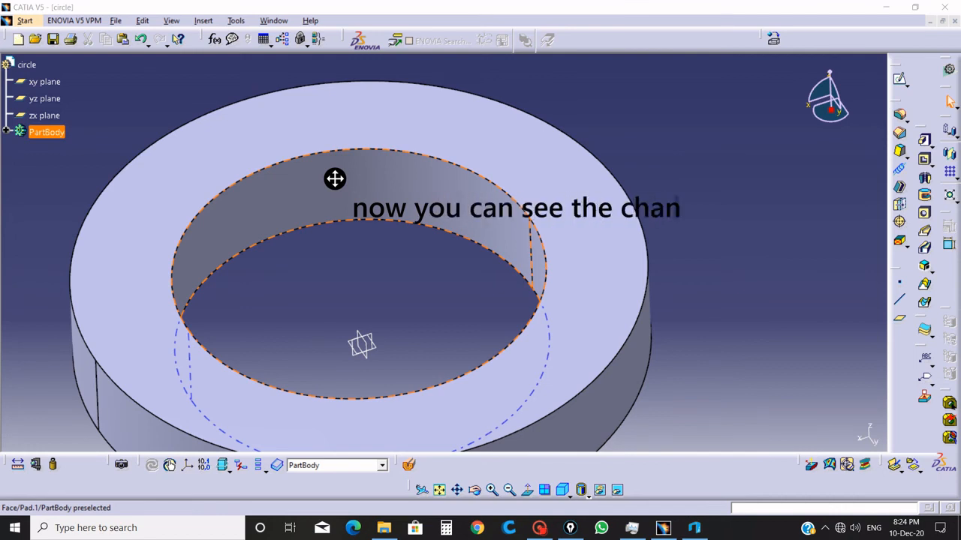
text(ge dlea)
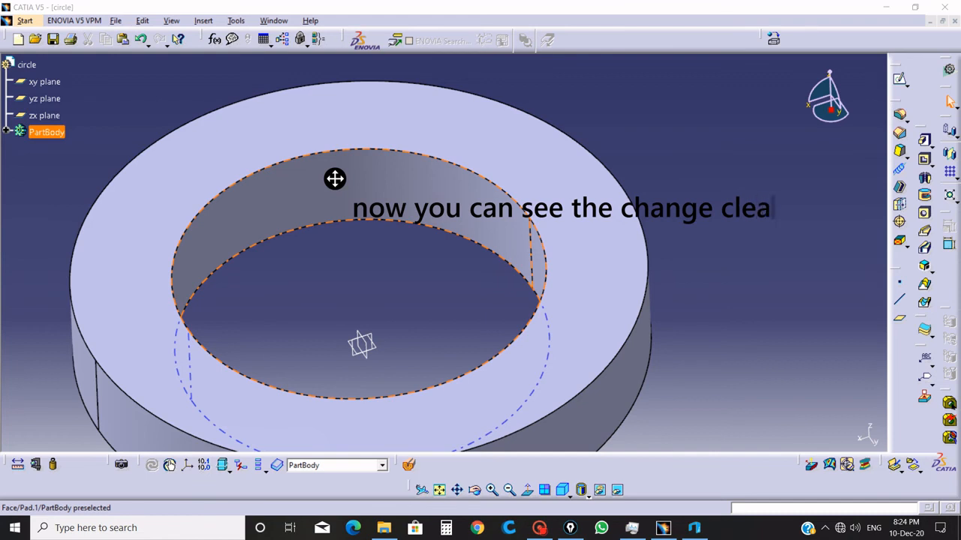
text(rly)
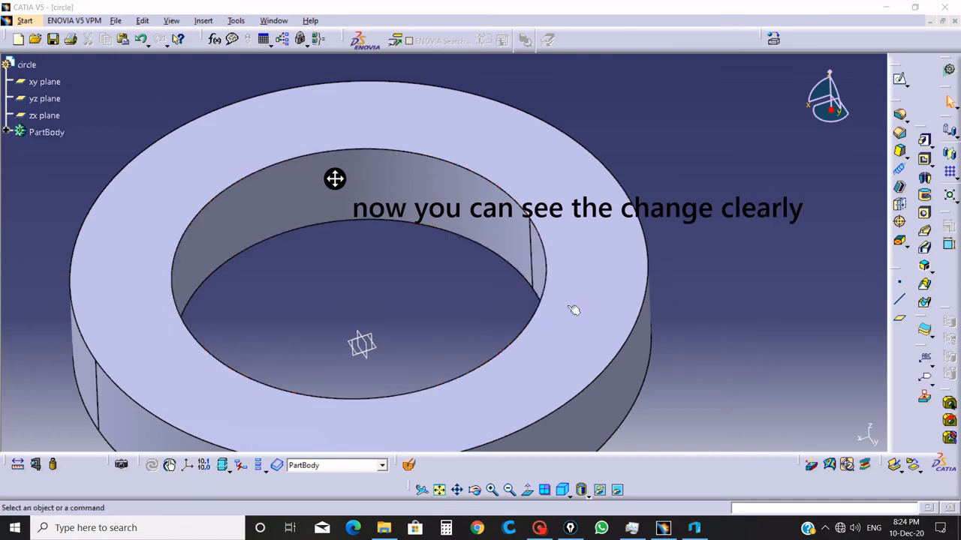
click(701, 320)
Switch the display performance options to Proportional, with 3D accuracy at 0.48 and 2D accuracy at 0.54, and apply them
click(268, 22)
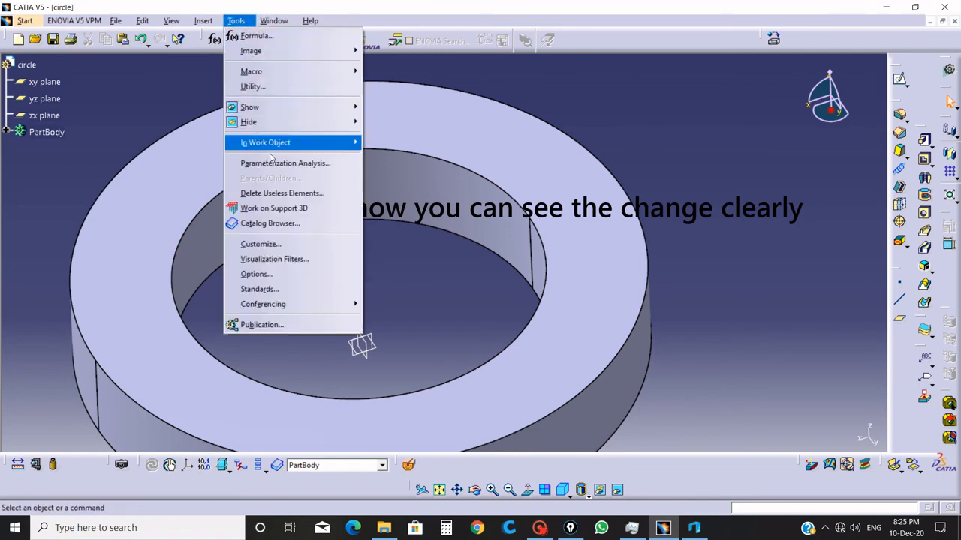
click(297, 274)
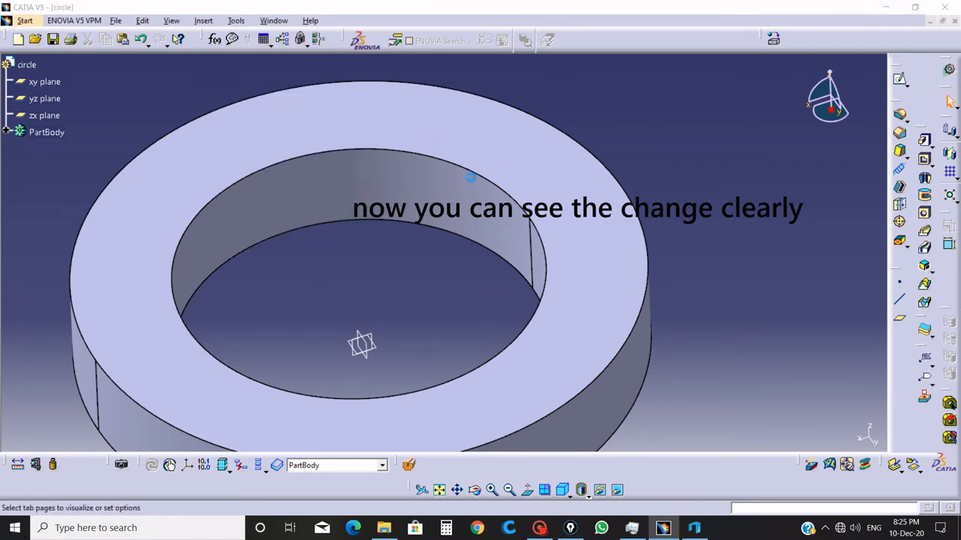
drag(582, 134, 829, 100)
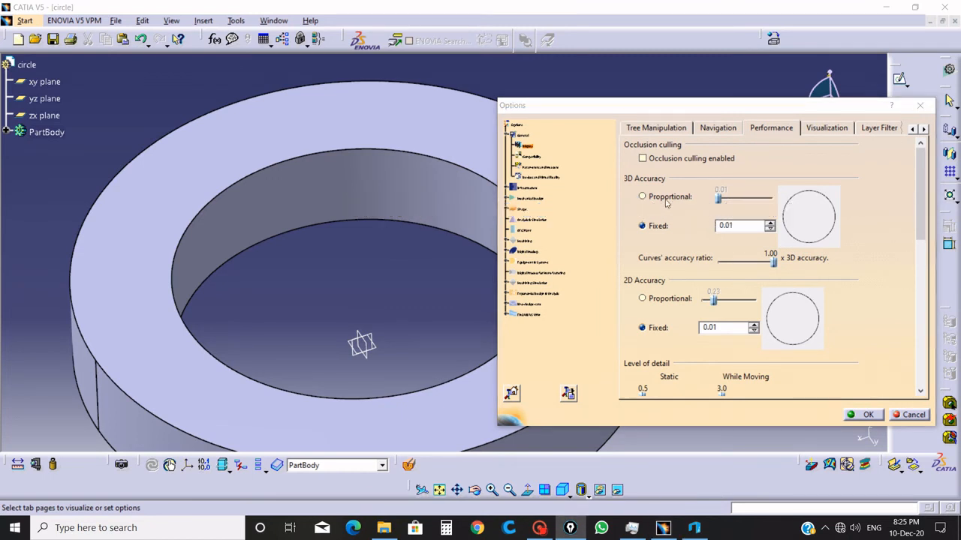
click(666, 200)
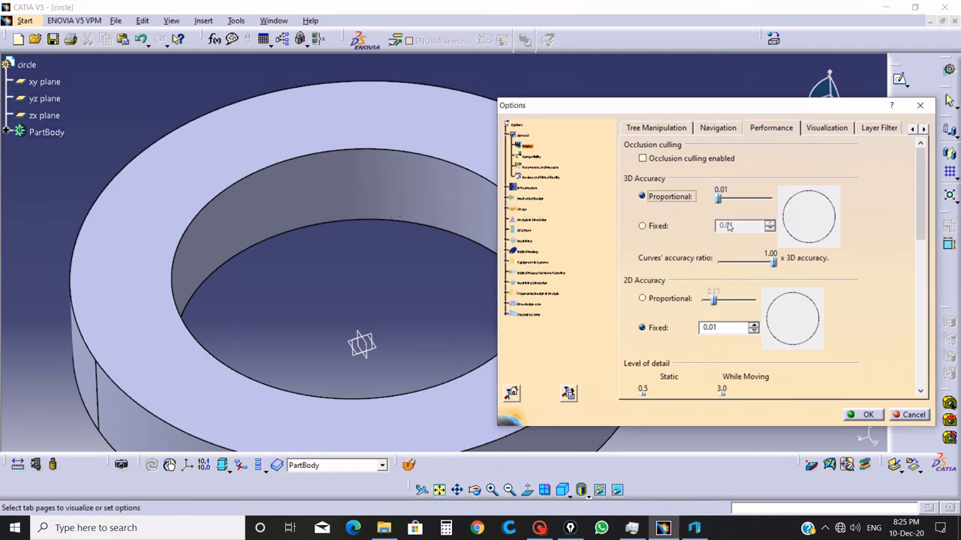
drag(719, 199, 743, 199)
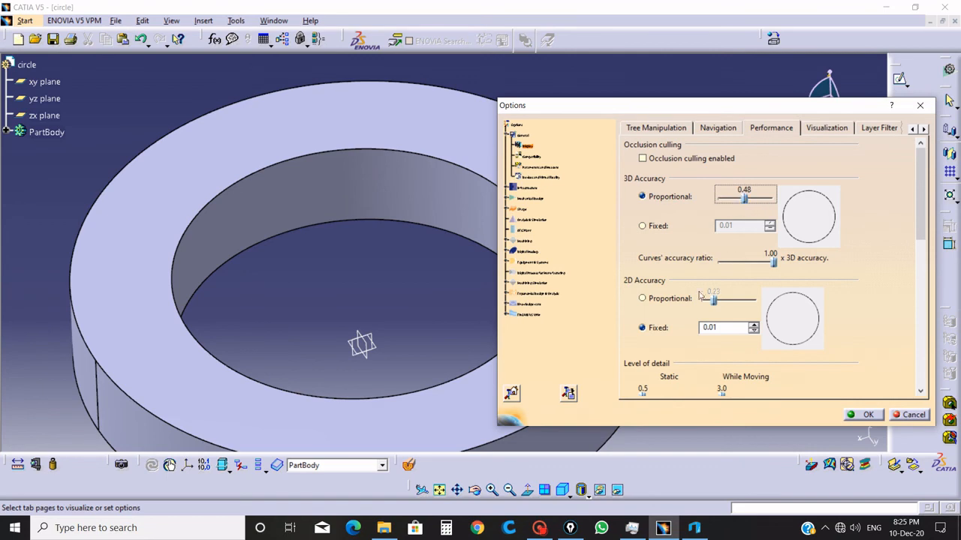
click(674, 298)
drag(714, 299, 731, 300)
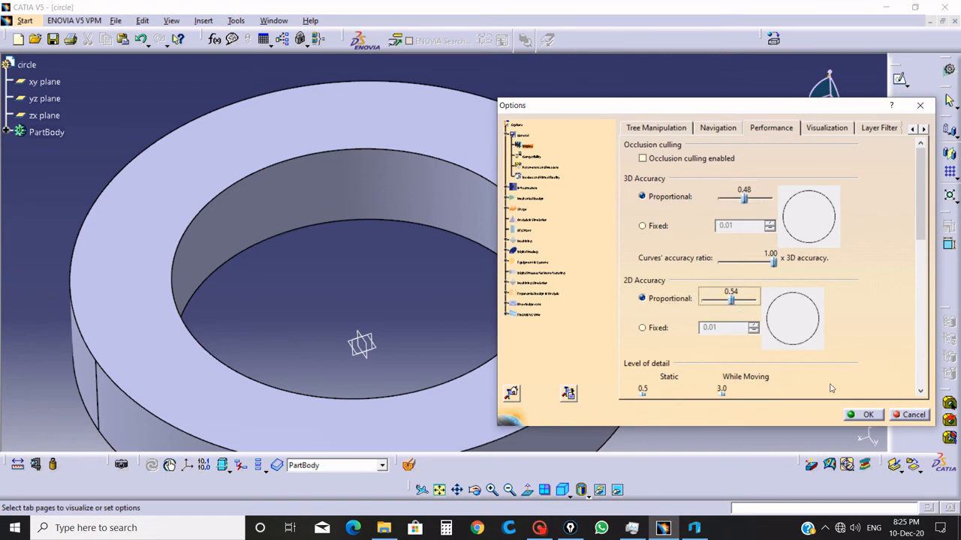
click(869, 415)
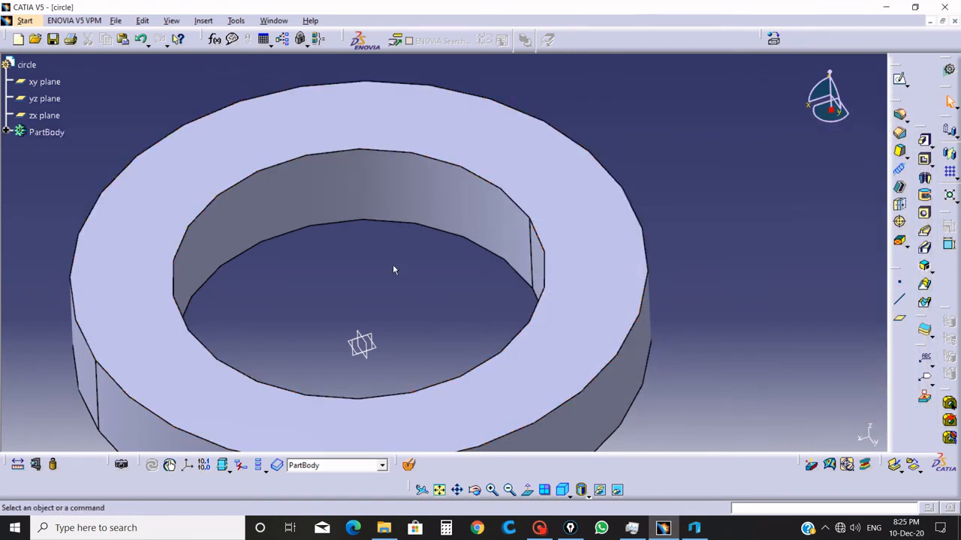
Reopen the display performance options, set both 3D and 2D accuracy to Fixed at 0.01, and apply them
click(248, 21)
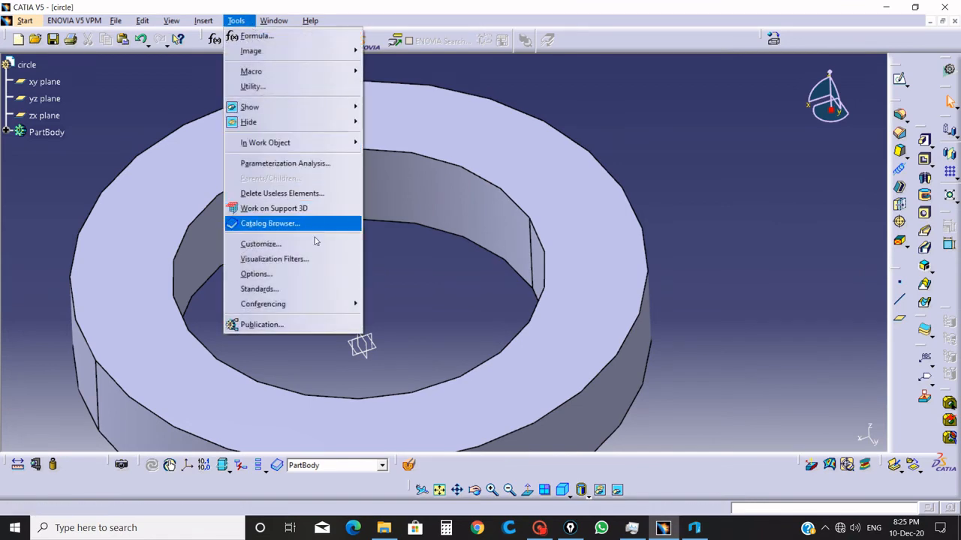
click(315, 274)
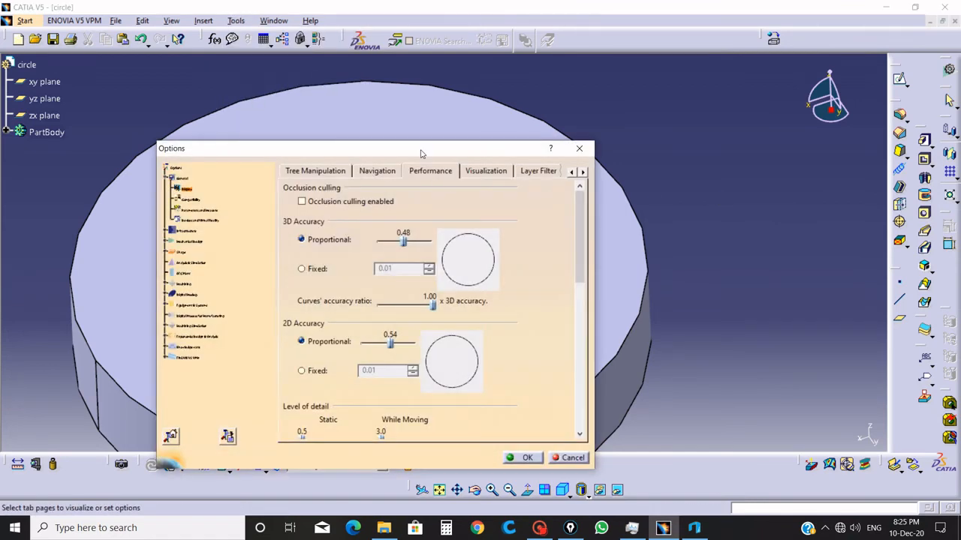
drag(420, 154, 743, 110)
click(635, 223)
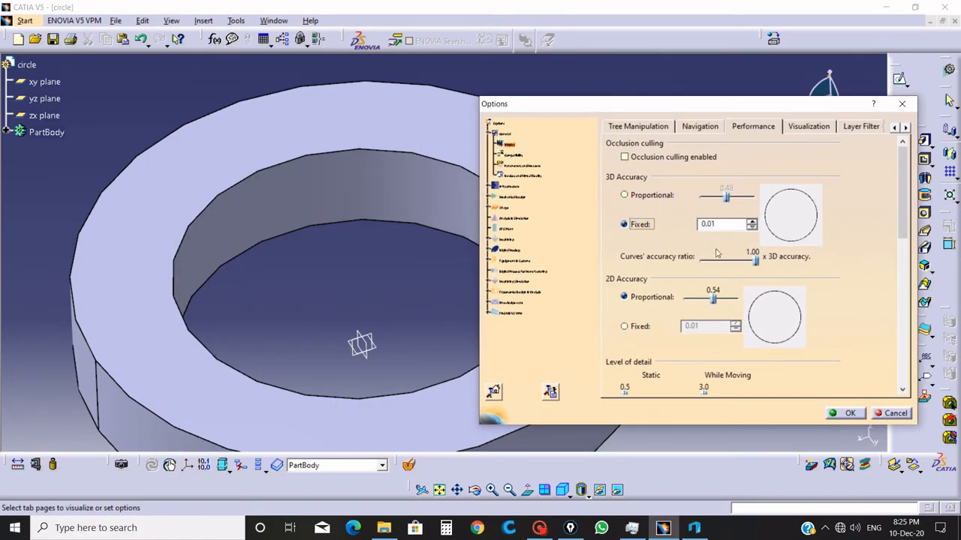
click(639, 327)
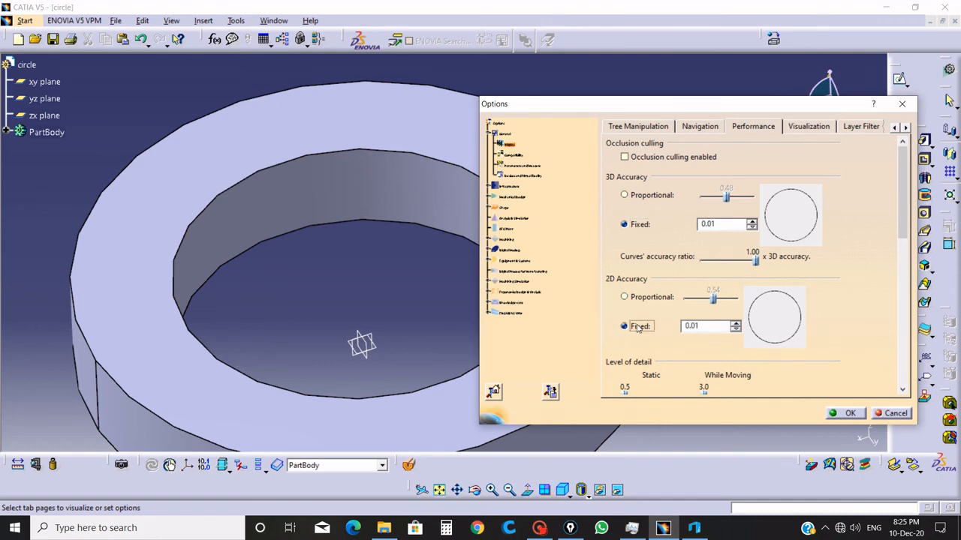
click(841, 414)
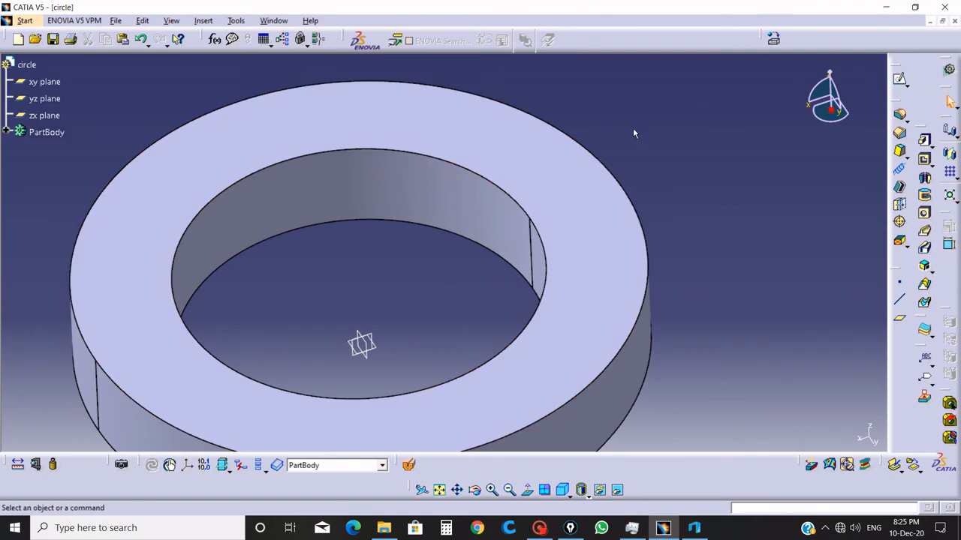
Save the ring to the Desktop in stl format as circle.stl, overwriting the existing file
click(116, 21)
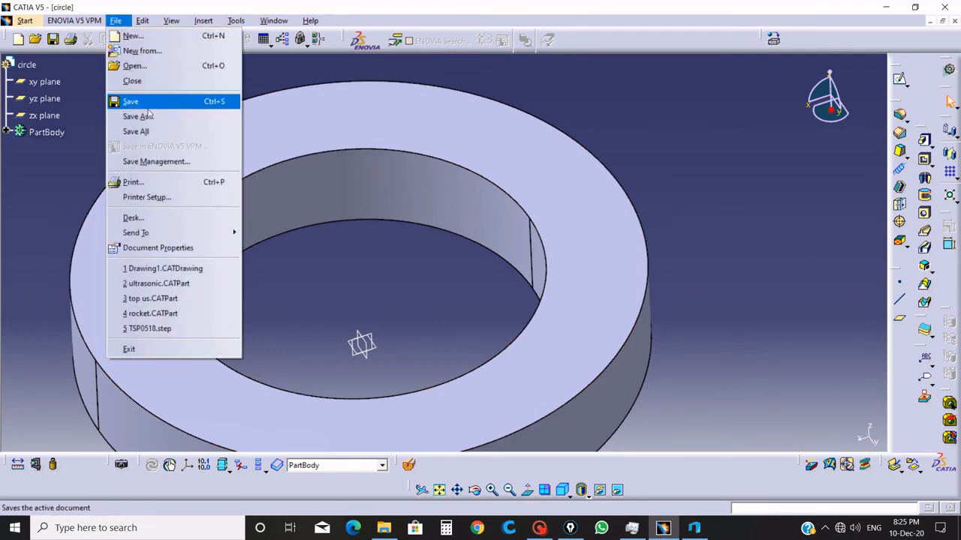
click(188, 131)
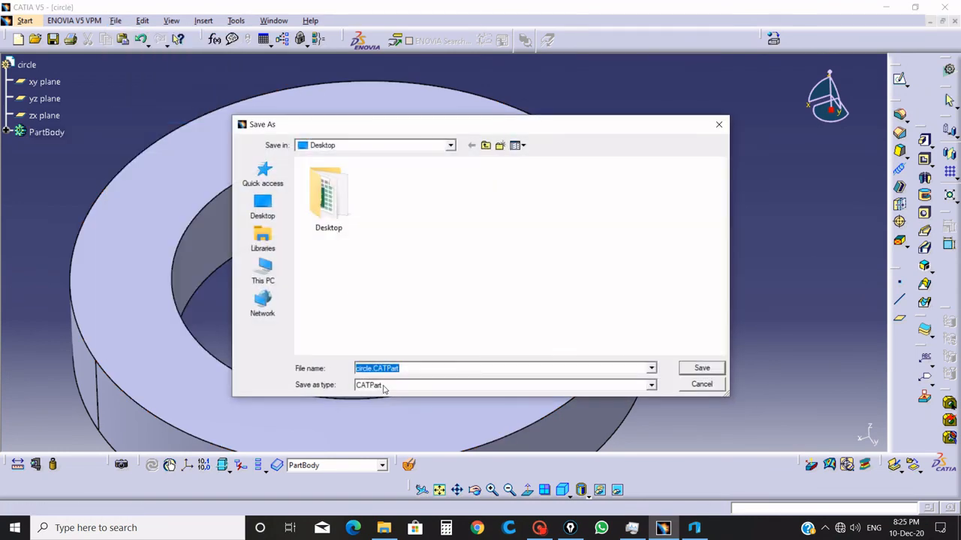
click(383, 388)
click(375, 404)
click(712, 371)
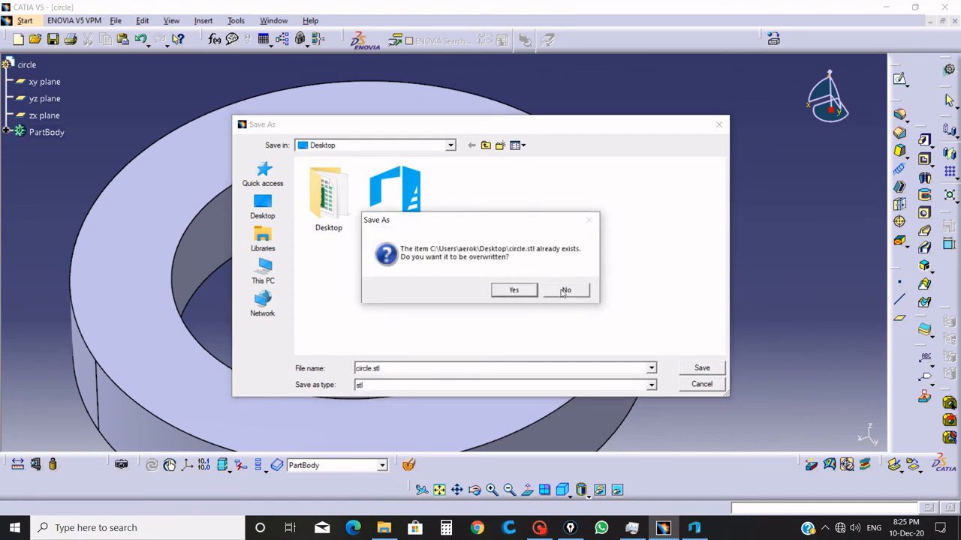
click(513, 290)
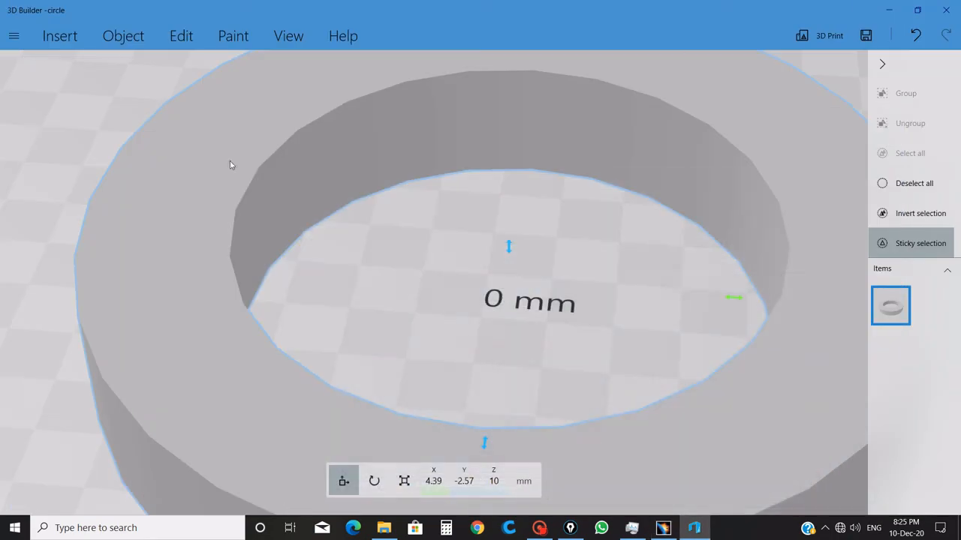
Close the old scene in 3D Builder without saving, then open circle.stl from the desktop and import the model
click(945, 11)
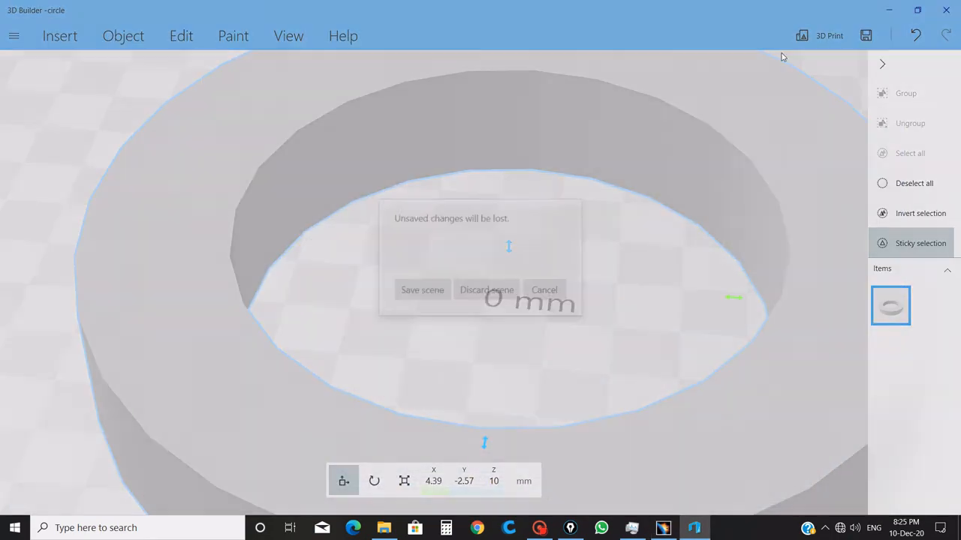
click(486, 290)
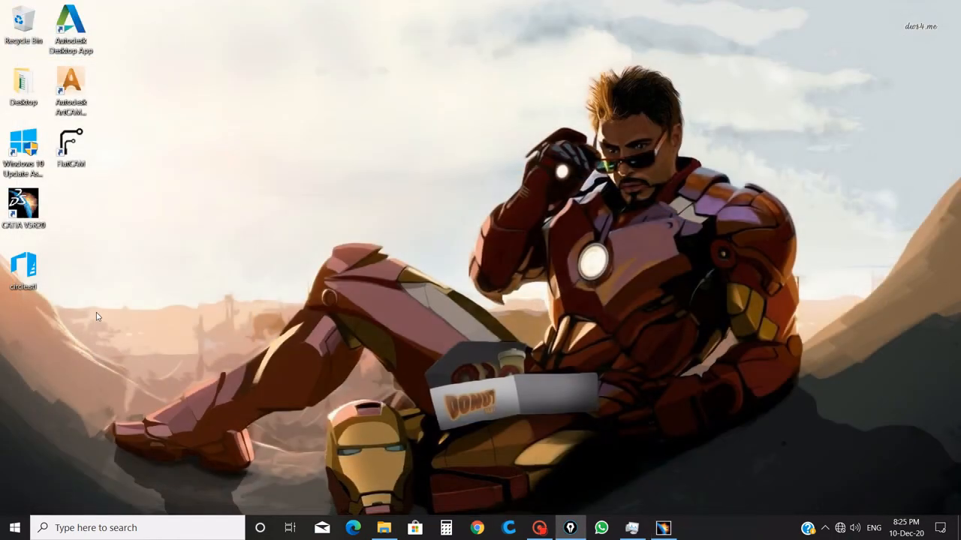
double_click(31, 271)
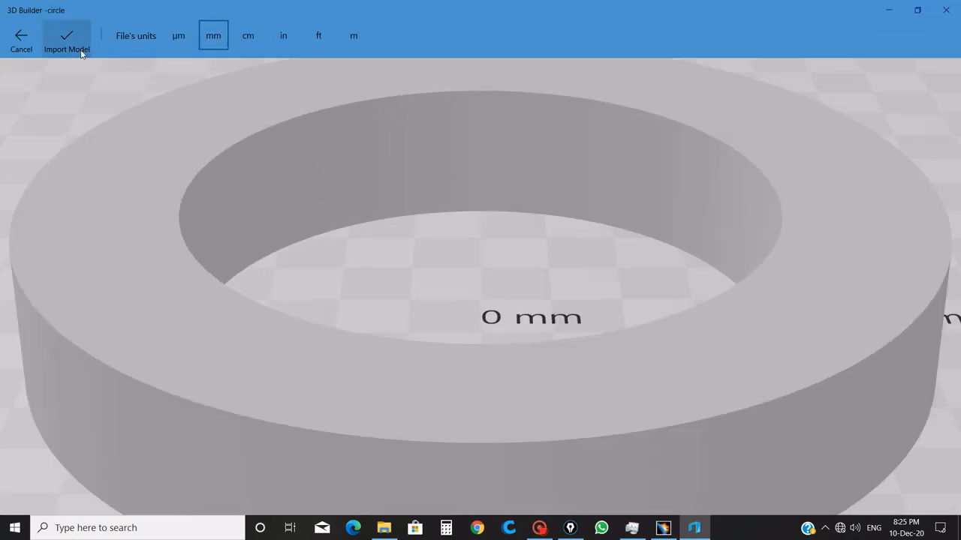
click(79, 47)
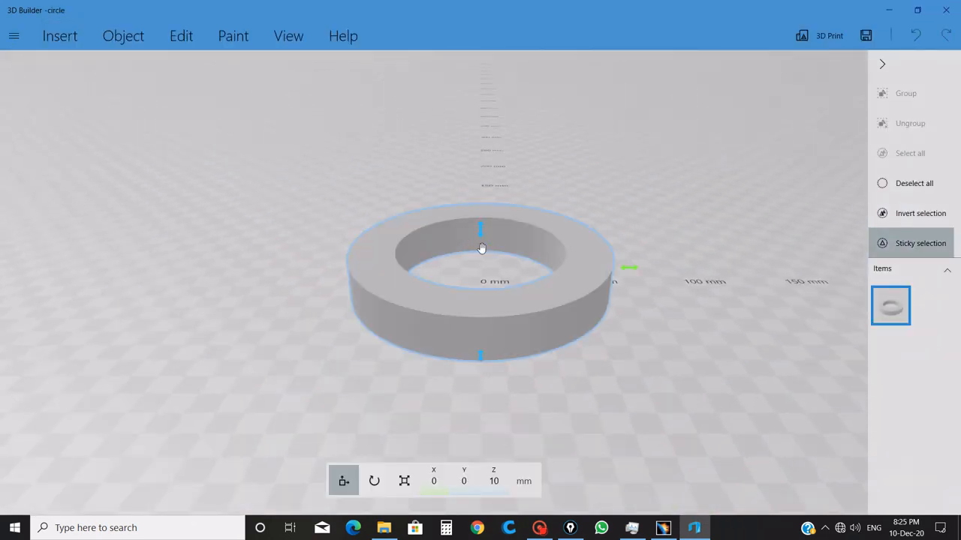
Write the on-screen note "now the circle soo smooth the problem is solved" over a close-up of the ring's inner edge
scroll(473, 241, up, 2)
drag(450, 272, 460, 322)
scroll(207, 221, up, 4)
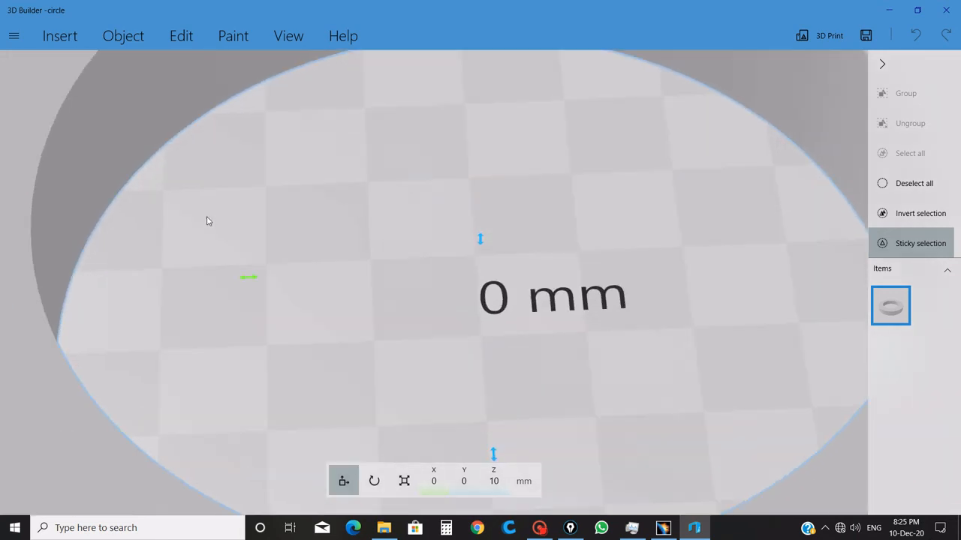
scroll(305, 251, down, 1)
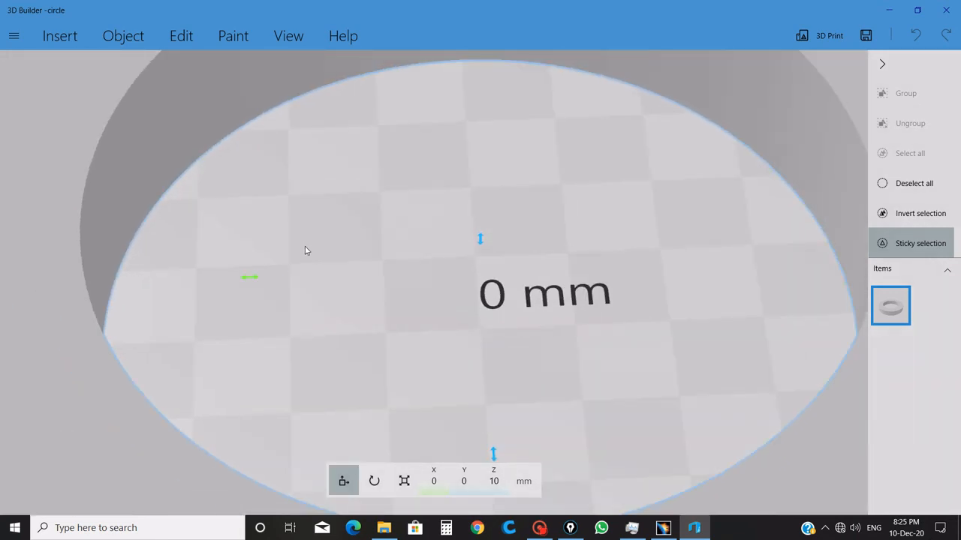
key(ctrl+shift+t)
click(208, 153)
text(now )
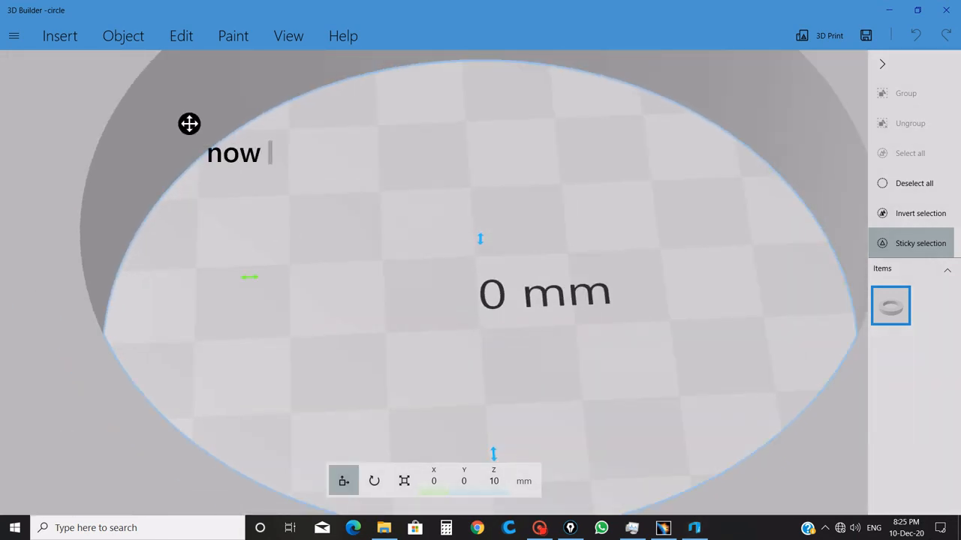
text(the cicl)
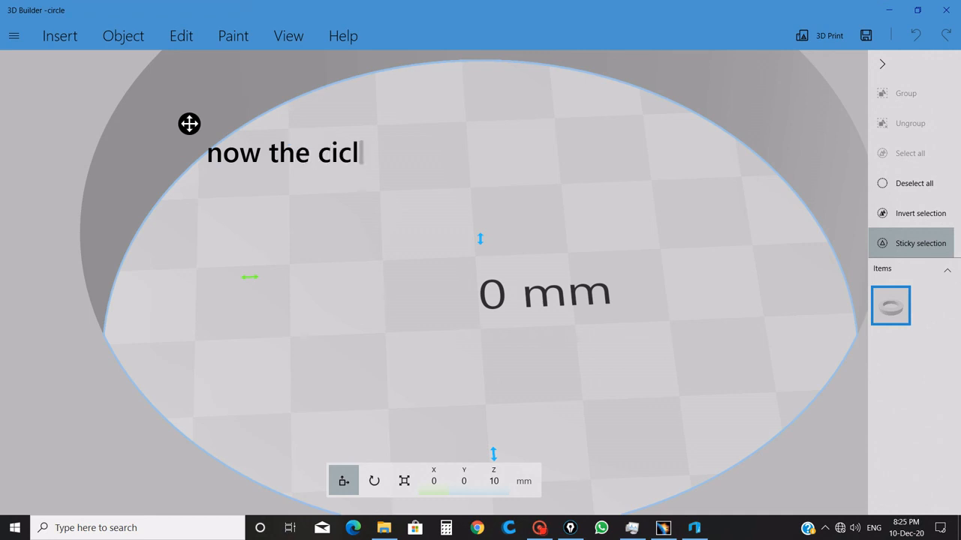
key(BackSpace)
key(BackSpace)
text(rcle soo smooth)
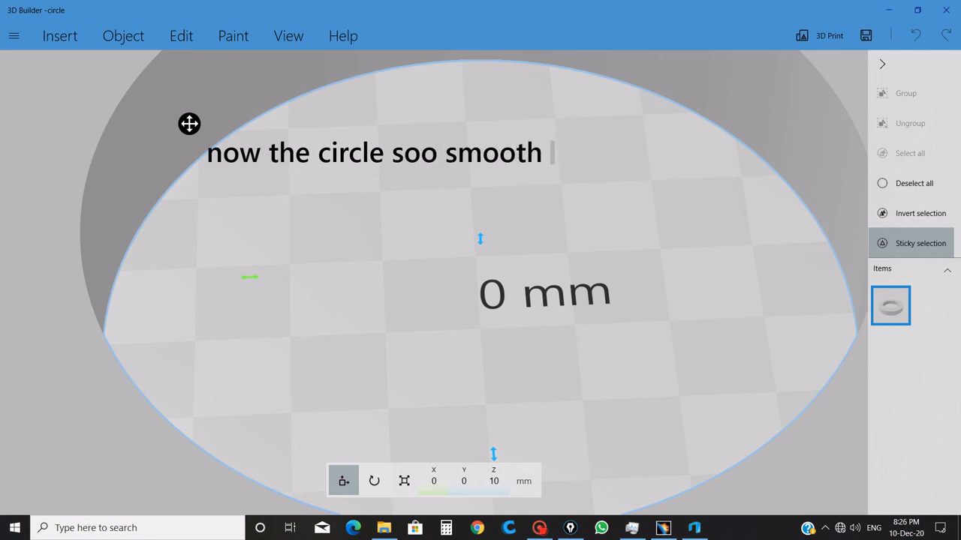
text( th)
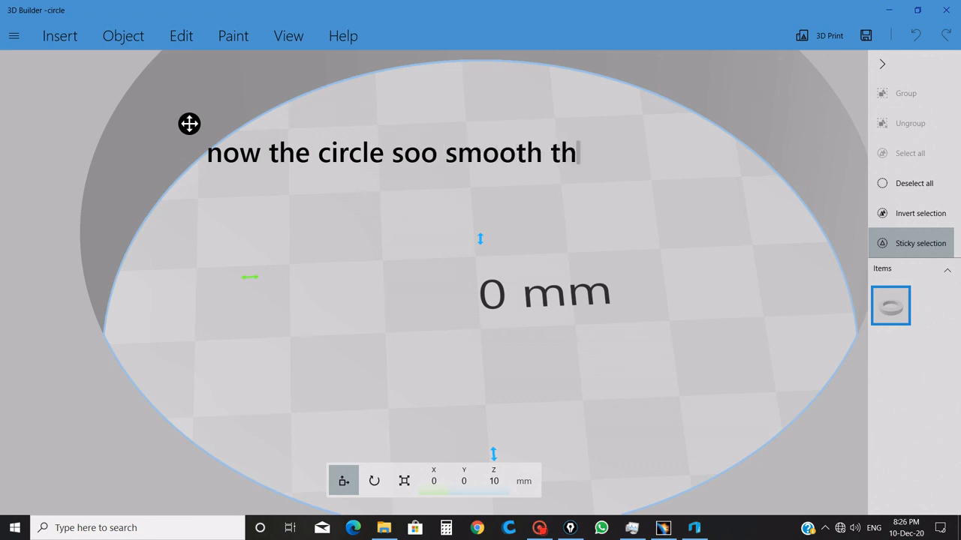
text(e problem )
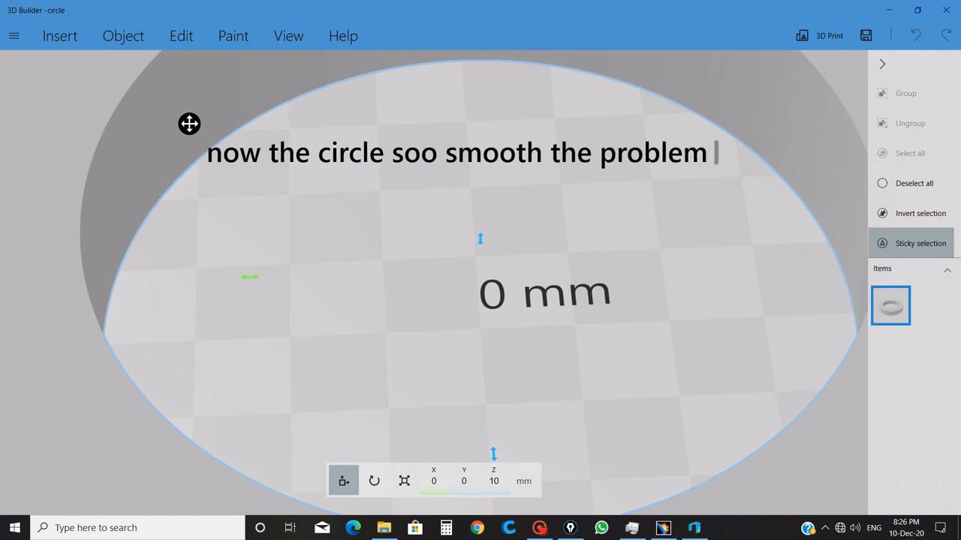
text(is solved)
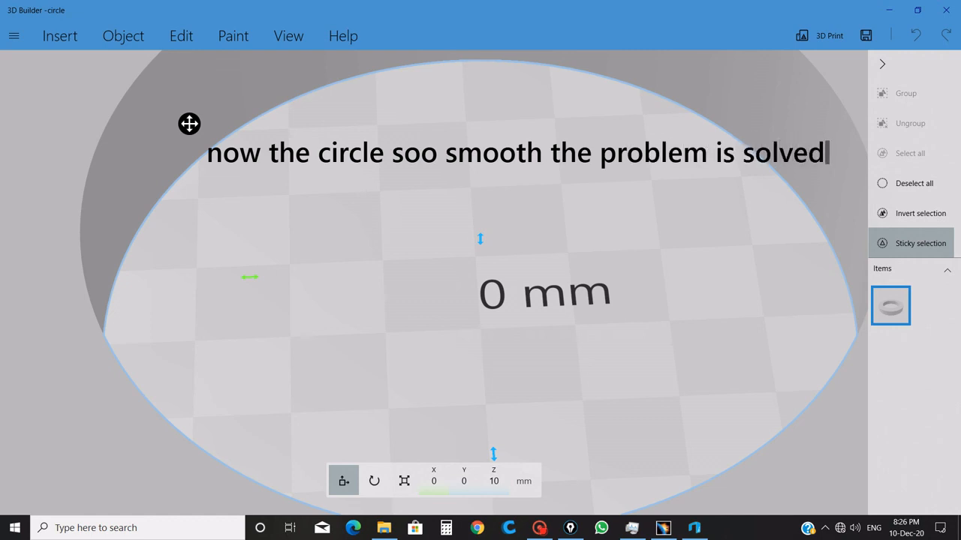
Add a second line to the note beginning "thanks for watching please", with the whole inner circle in view
key(Return)
scroll(232, 177, down, 5)
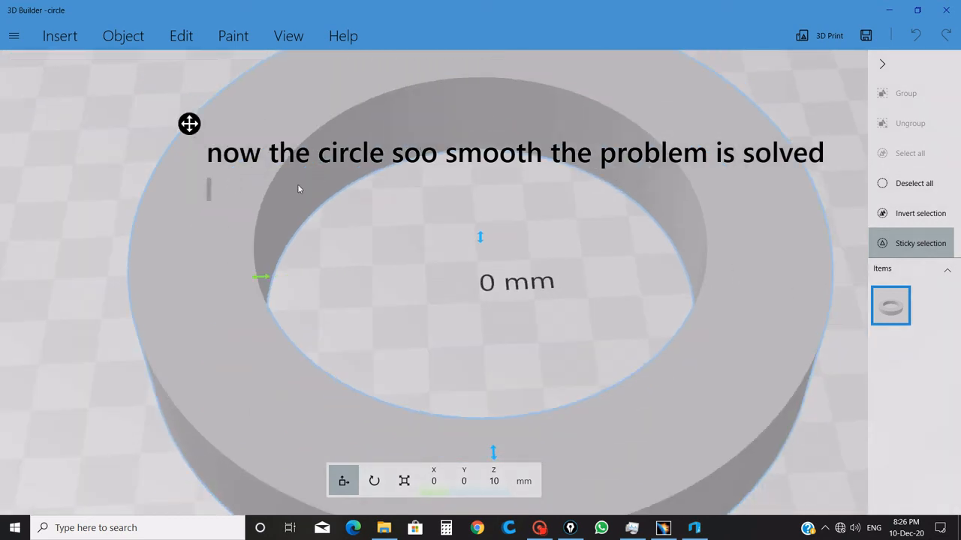
text(thak)
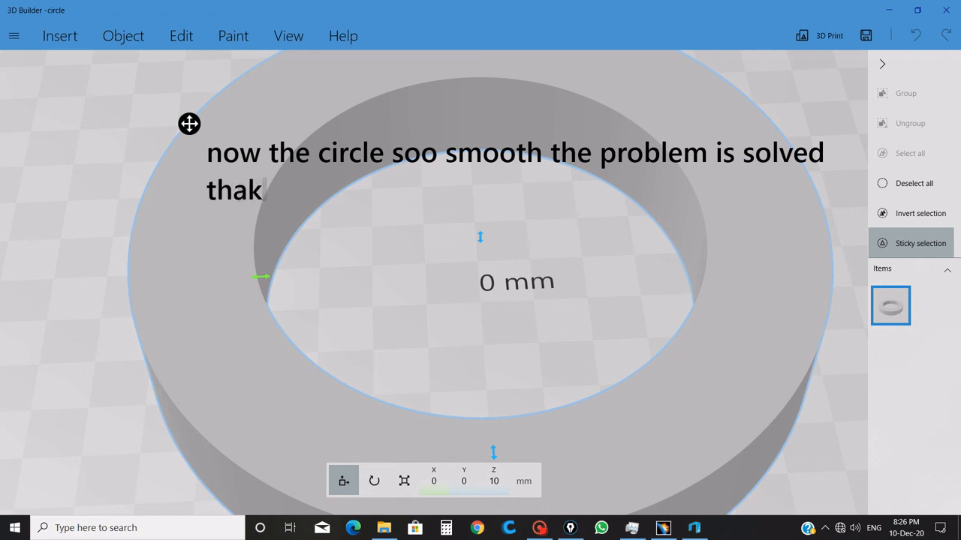
key(BackSpace)
text(nks fo)
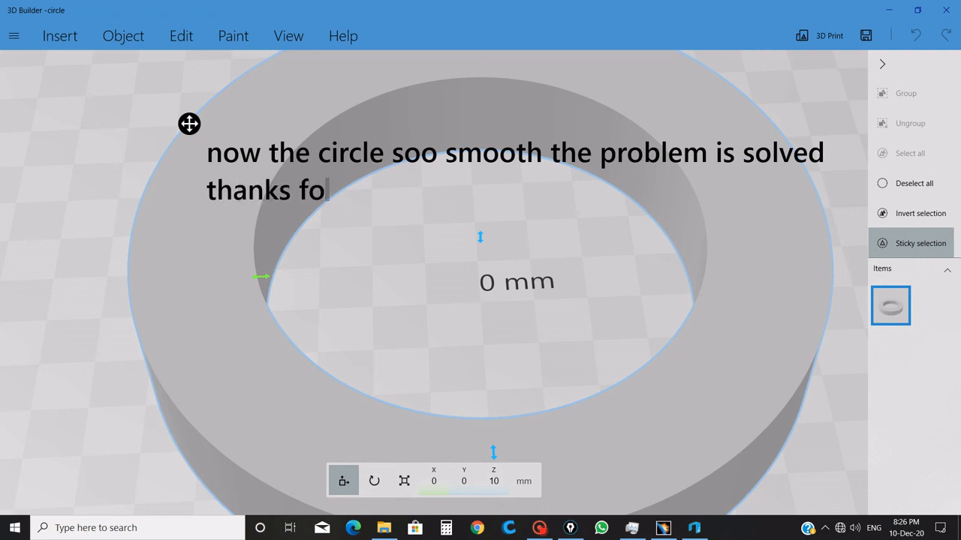
text(r watchi)
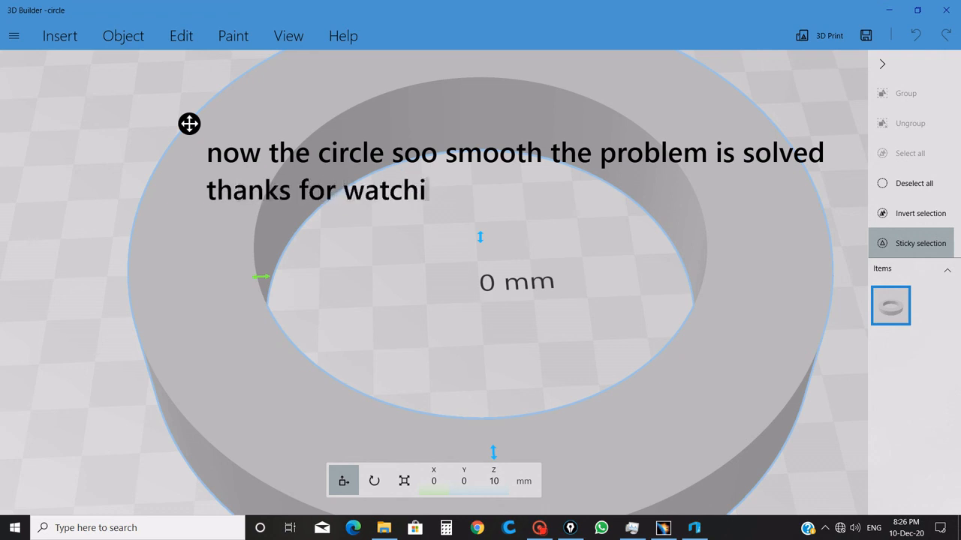
text(ng please su)
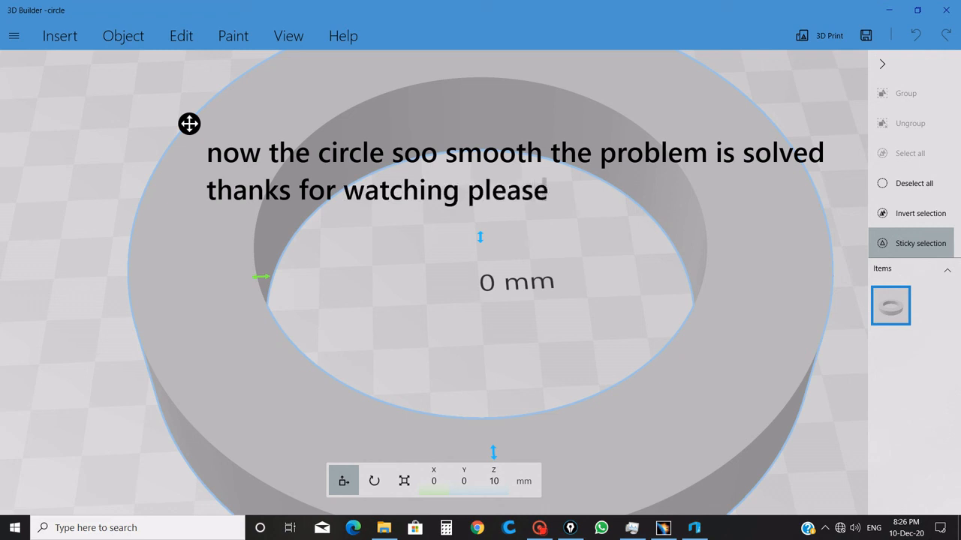